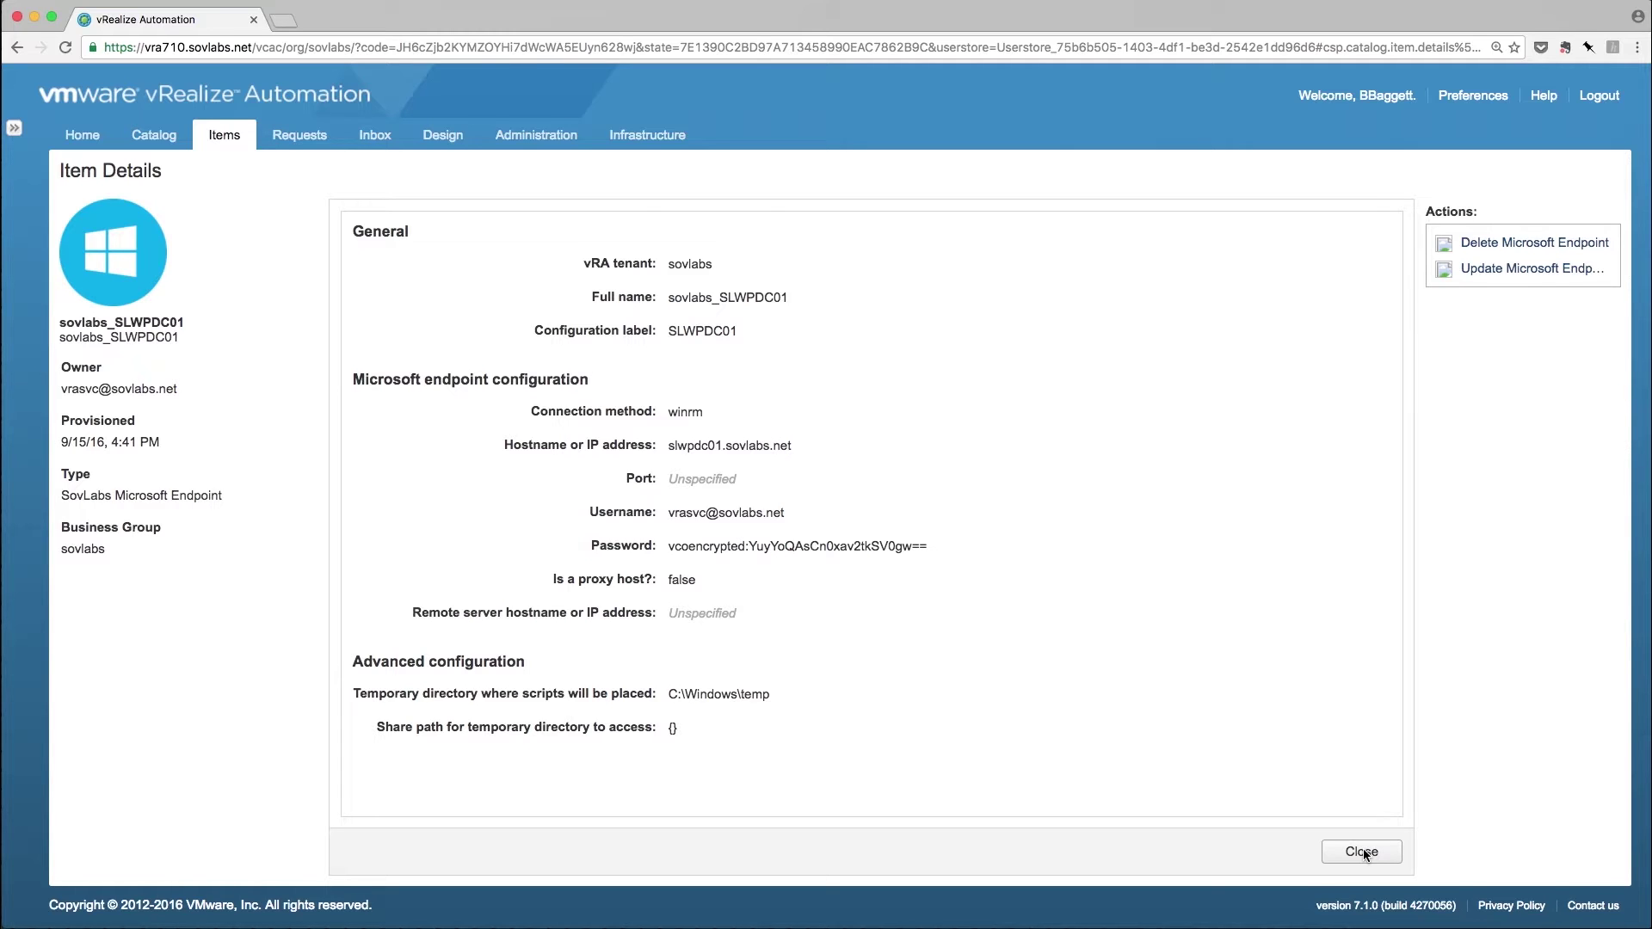
Step: Open sovlabs_AD_SLWPDC01_BUILD_OU and select its templated OU path ending DC=sovlabs, DC=net
{"action": "left_click", "coordinate": [1361, 852]}
{"action": "left_click", "coordinate": [491, 295]}
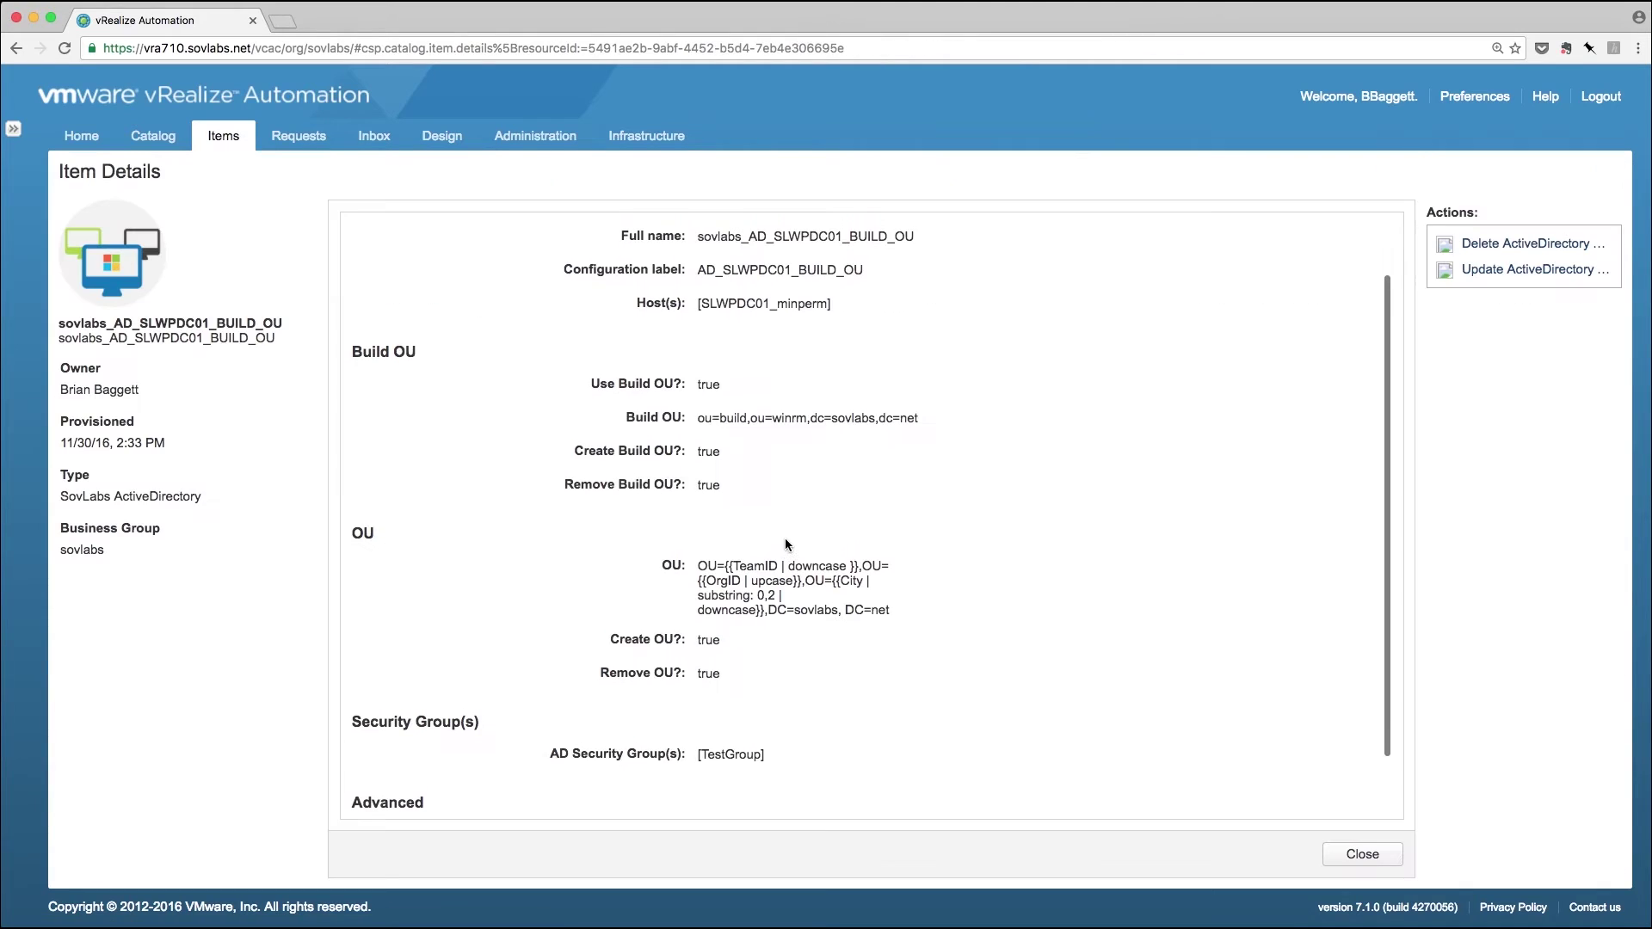
{"action": "scroll", "coordinate": [785, 544], "scroll_direction": "up", "scroll_amount": 2}
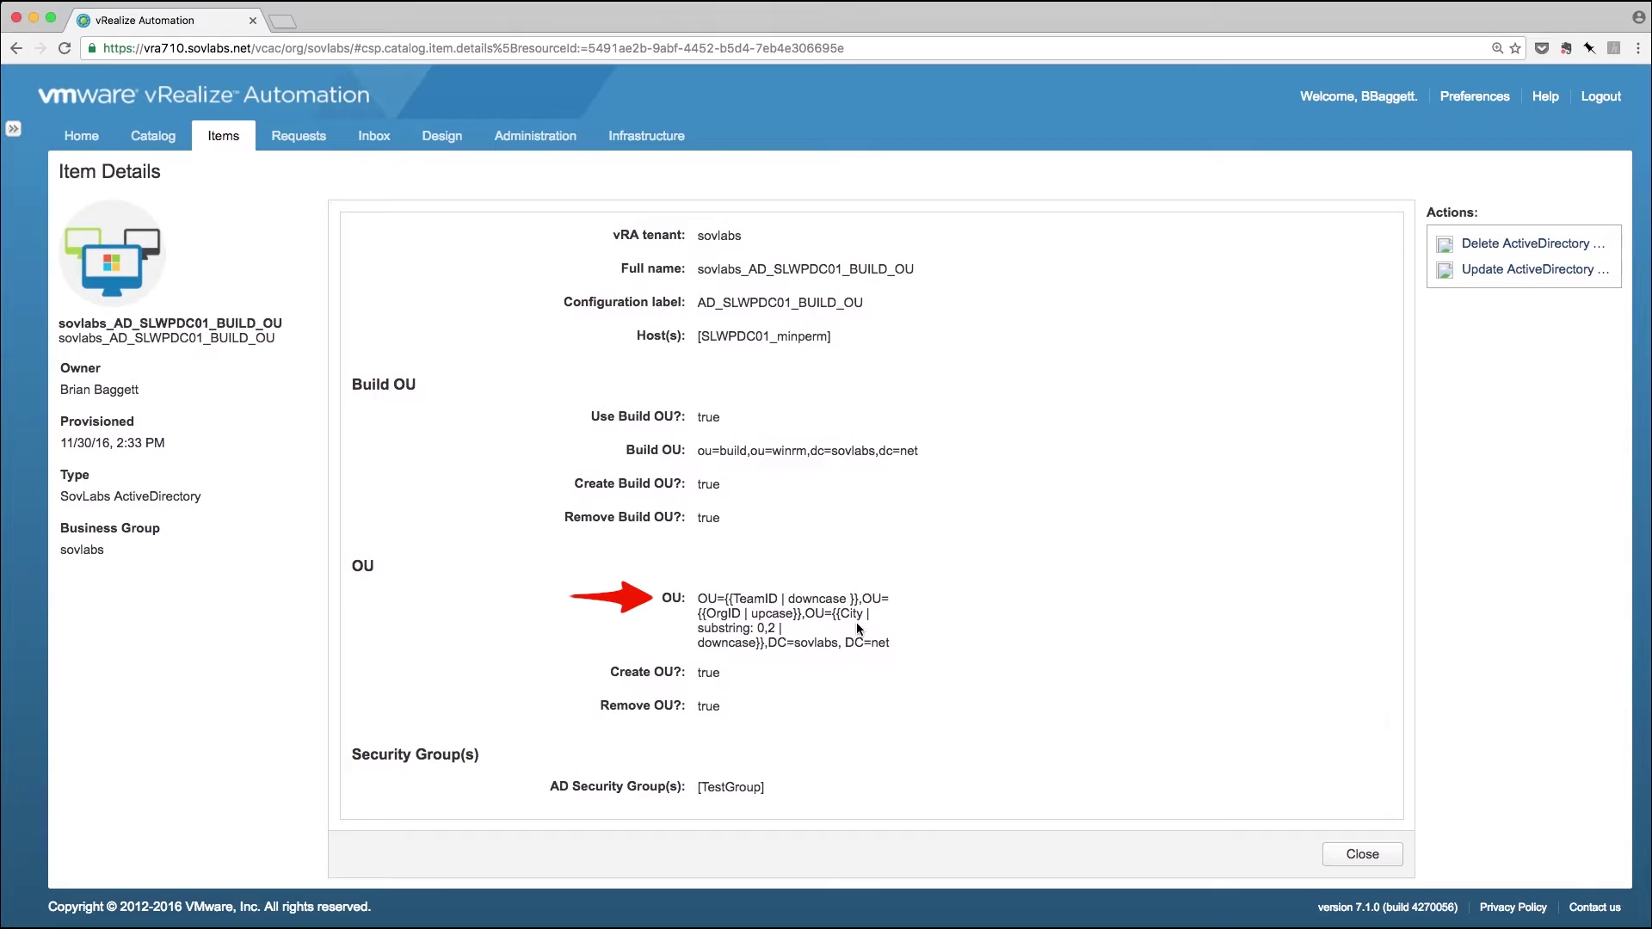
{"action": "left_click_drag", "start_coordinate": [891, 645], "coordinate": [700, 597]}
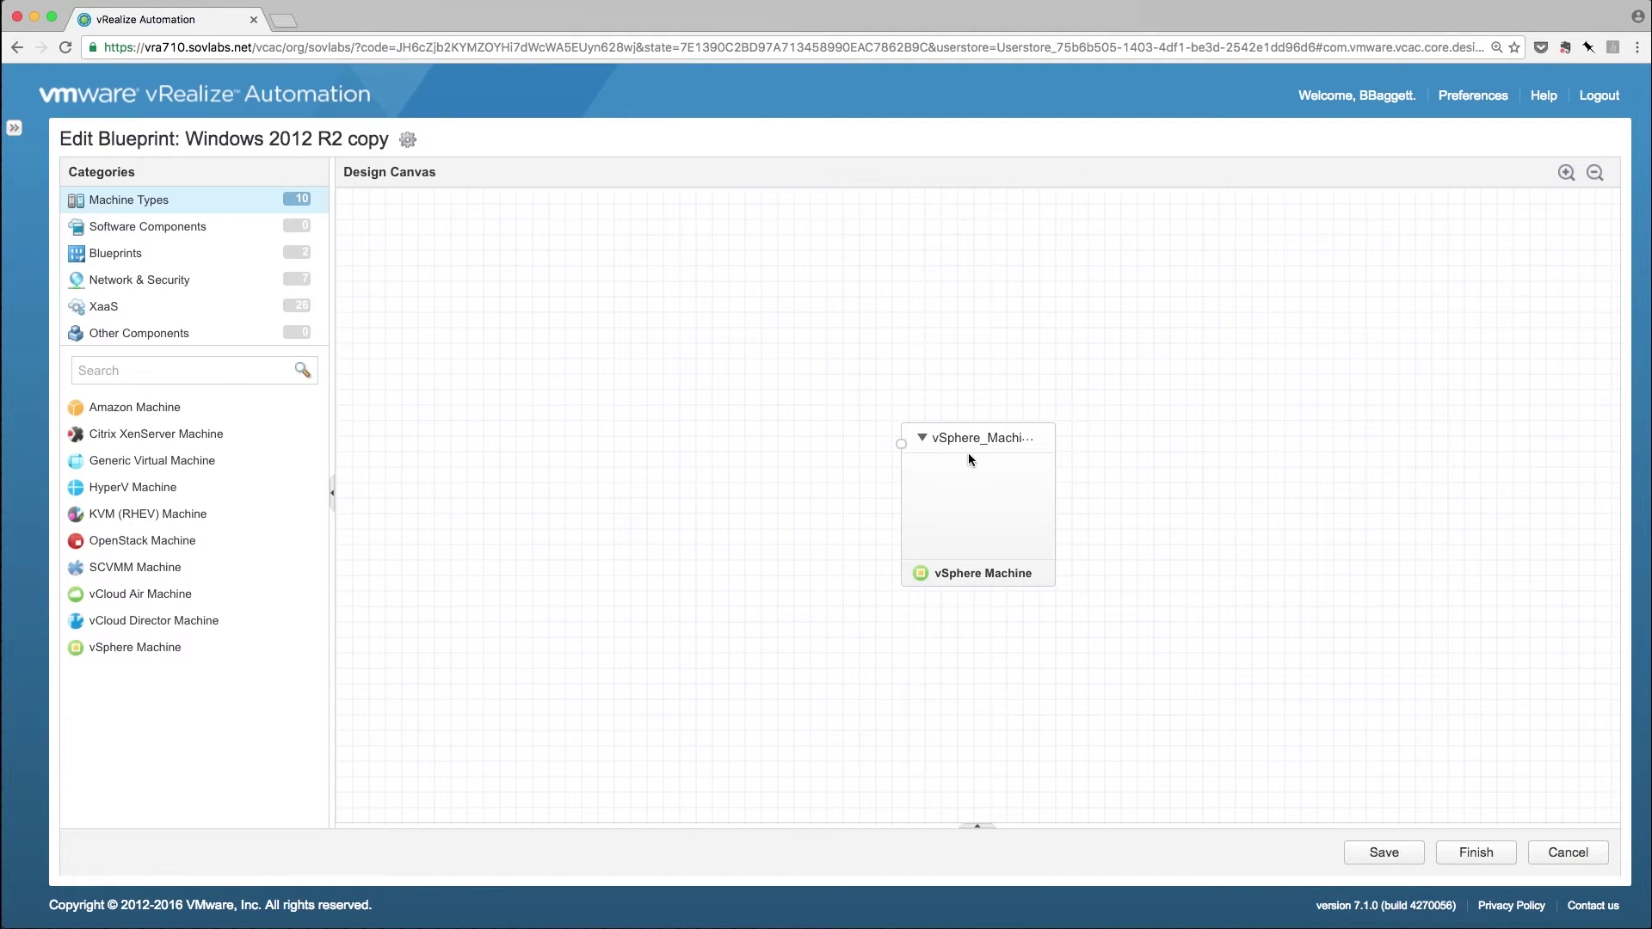
Step: Check that the blueprint's vSphere_Machine carries the SovLabs-AD property group, then move to the Catalog
{"action": "left_click", "coordinate": [972, 473]}
{"action": "left_click", "coordinate": [909, 497]}
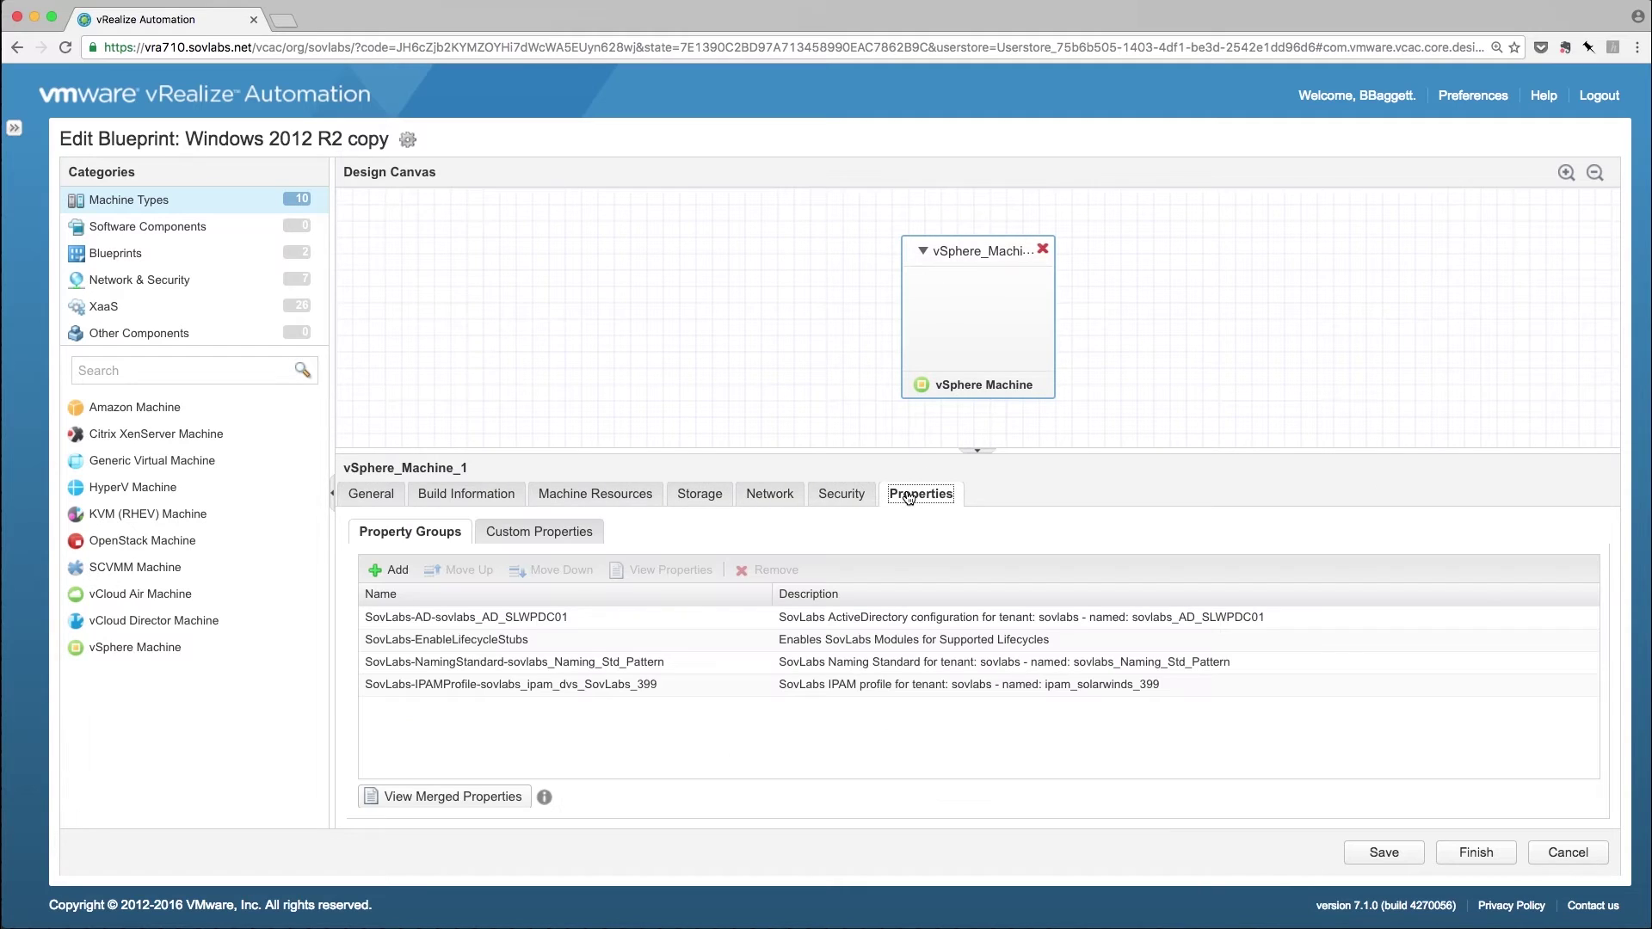
{"action": "left_click", "coordinate": [886, 621]}
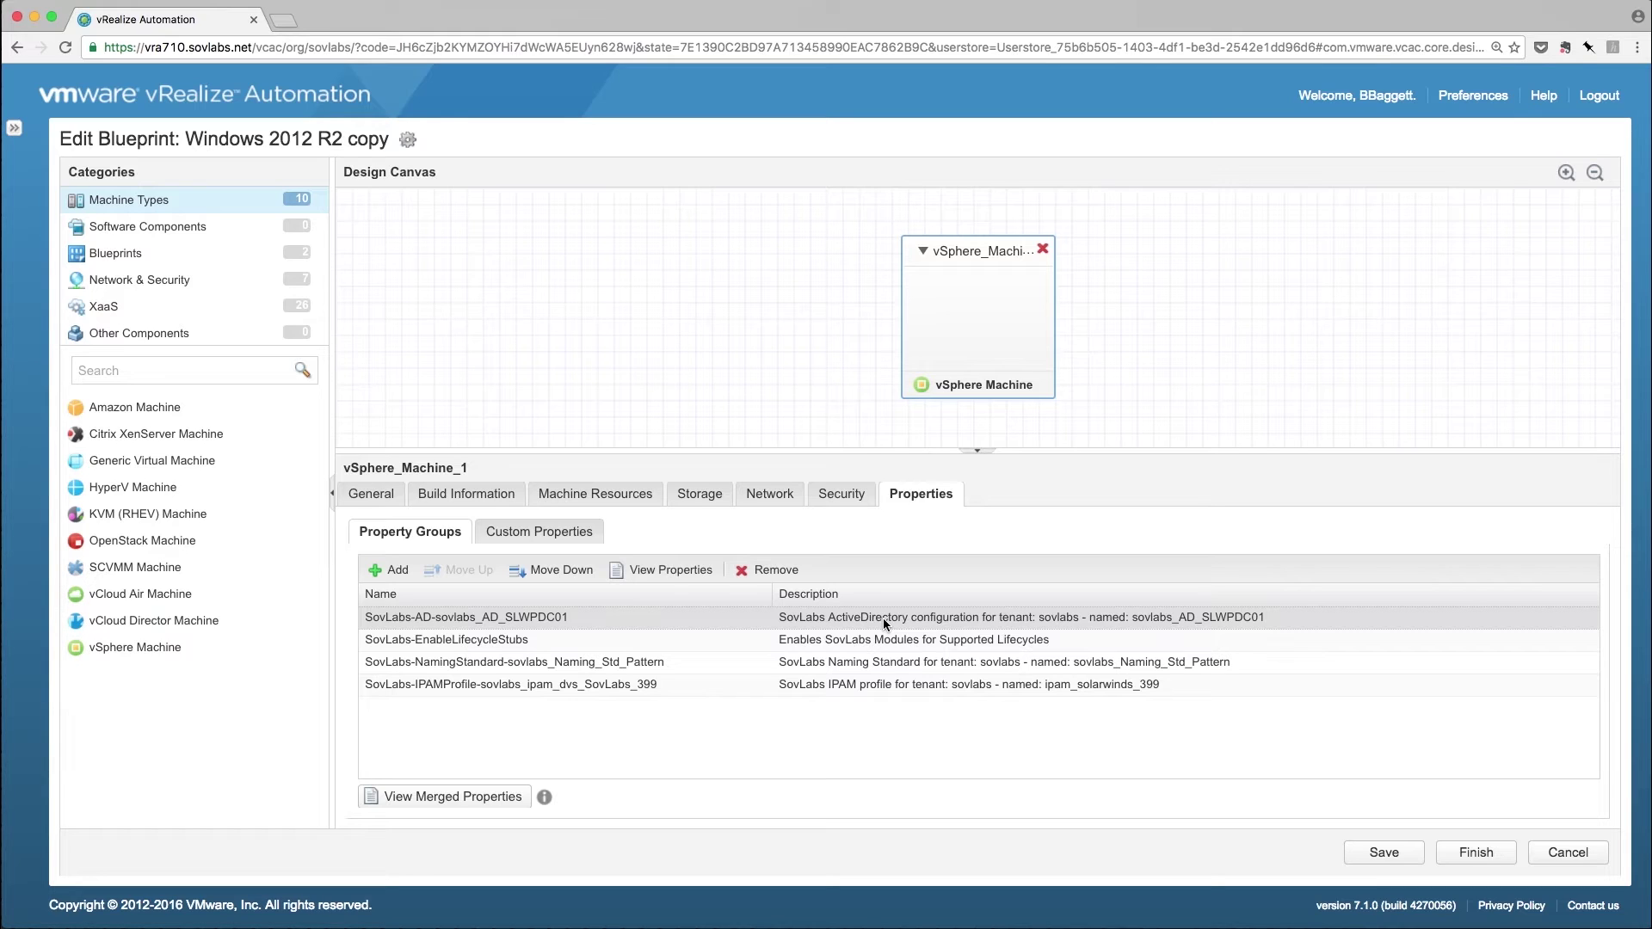
{"action": "left_click", "coordinate": [883, 621]}
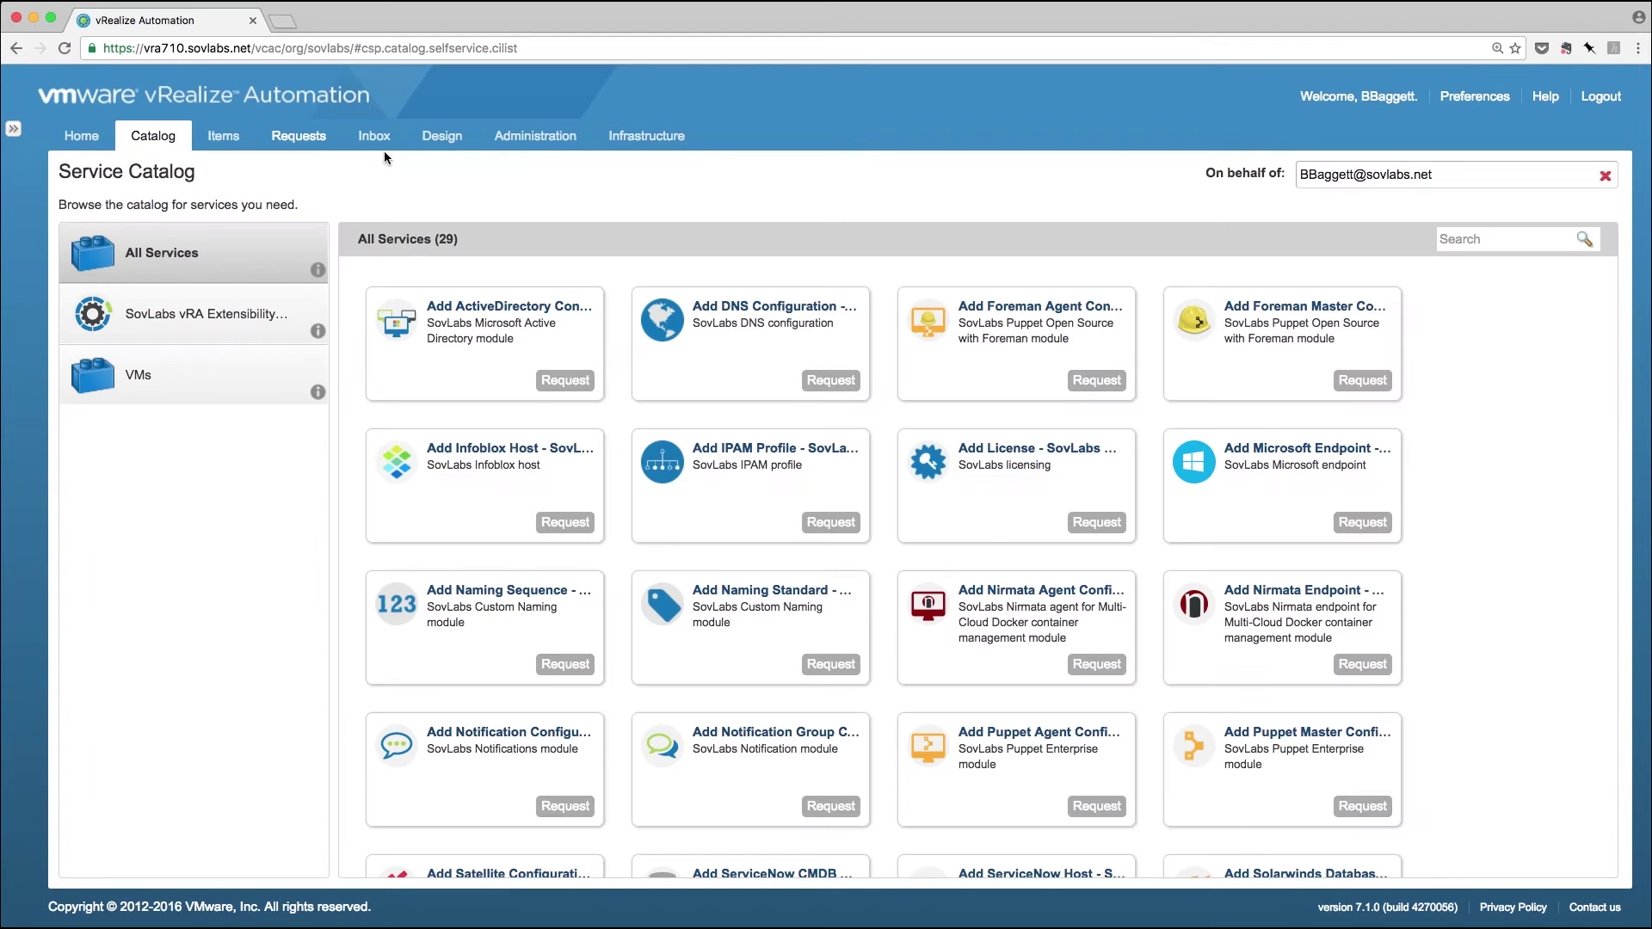
Step: Start a Windows 2012 R2 copy request and bring up the vSphere_Machine_1 settings
{"action": "scroll", "coordinate": [987, 544], "scroll_direction": "down", "scroll_amount": 8}
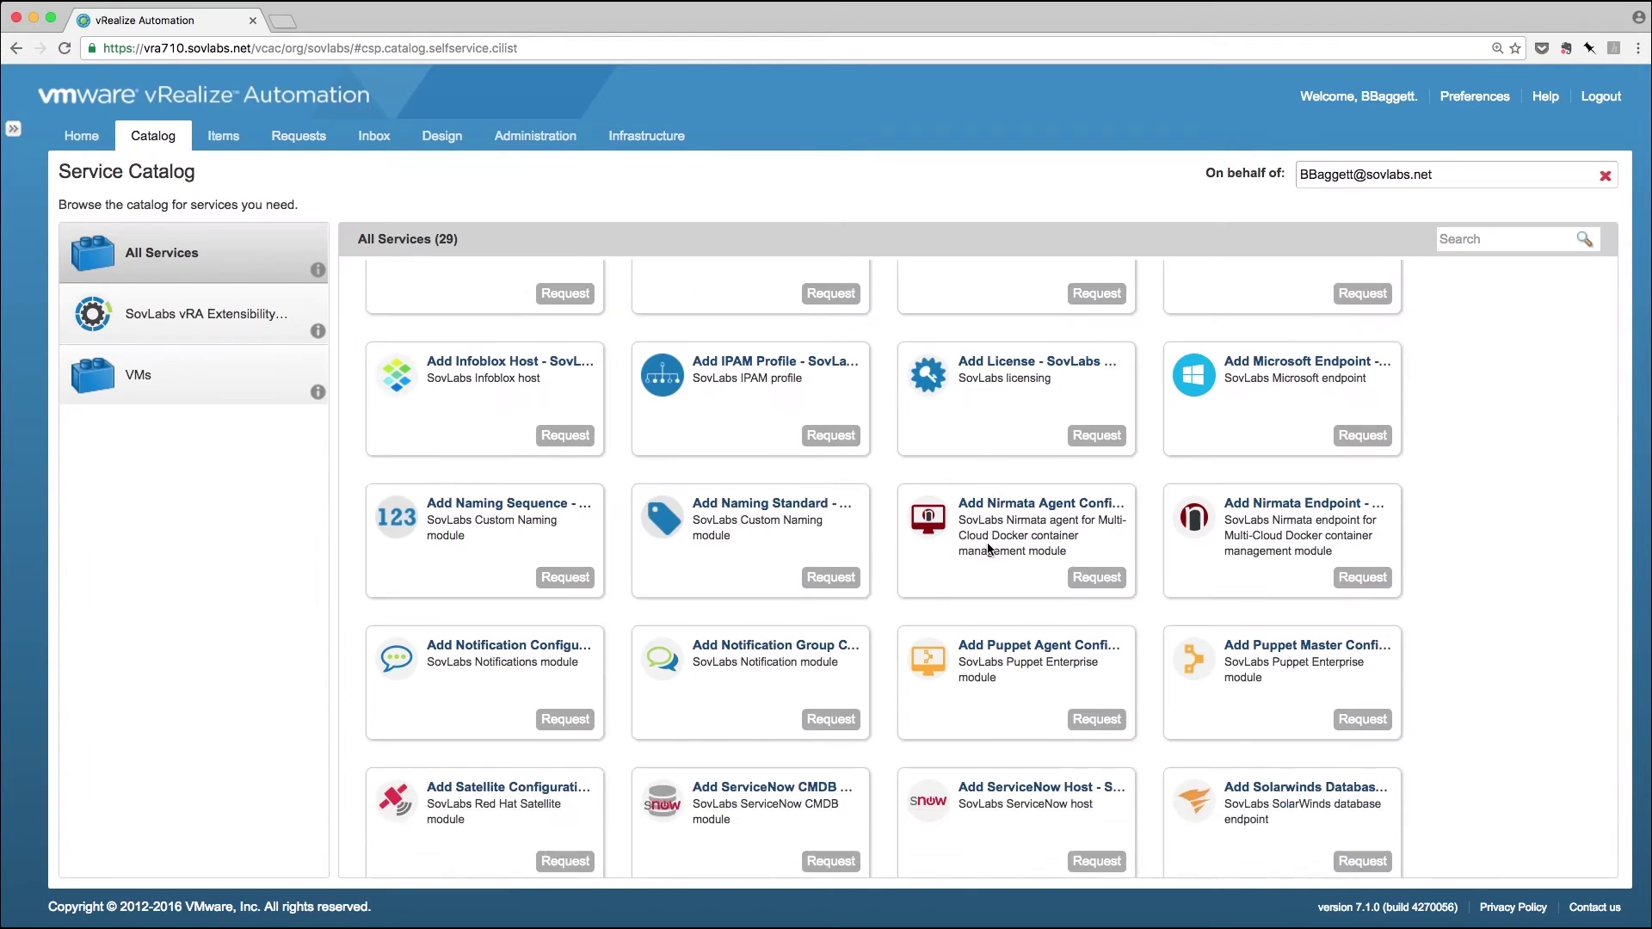
{"action": "left_click", "coordinate": [1366, 701]}
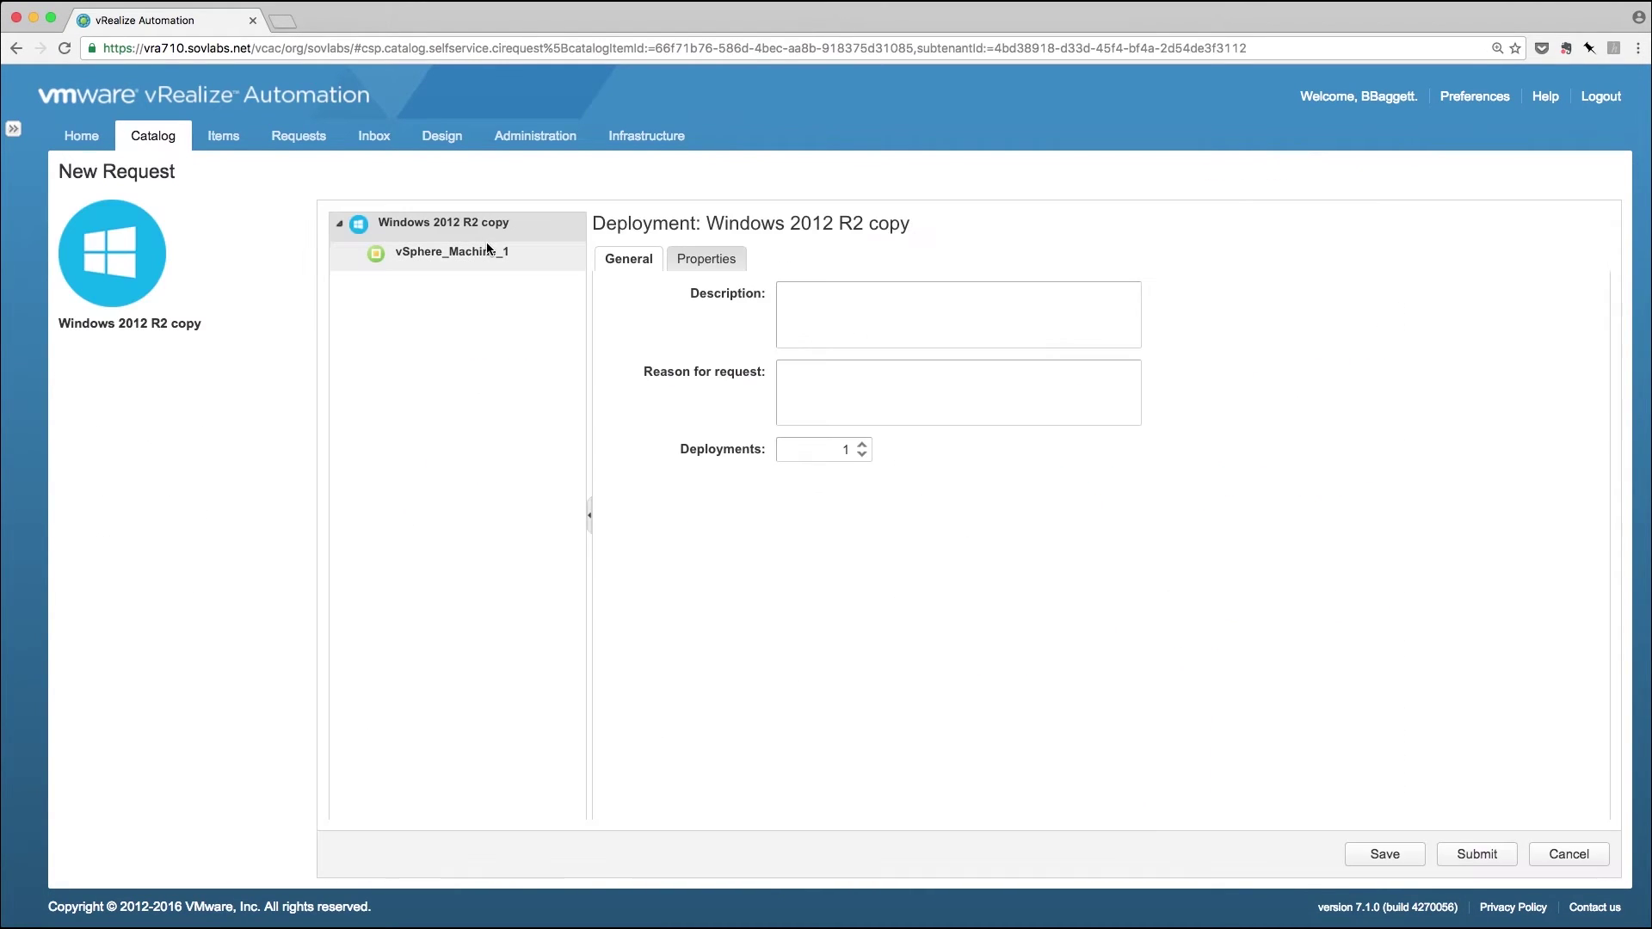
{"action": "left_click", "coordinate": [460, 256]}
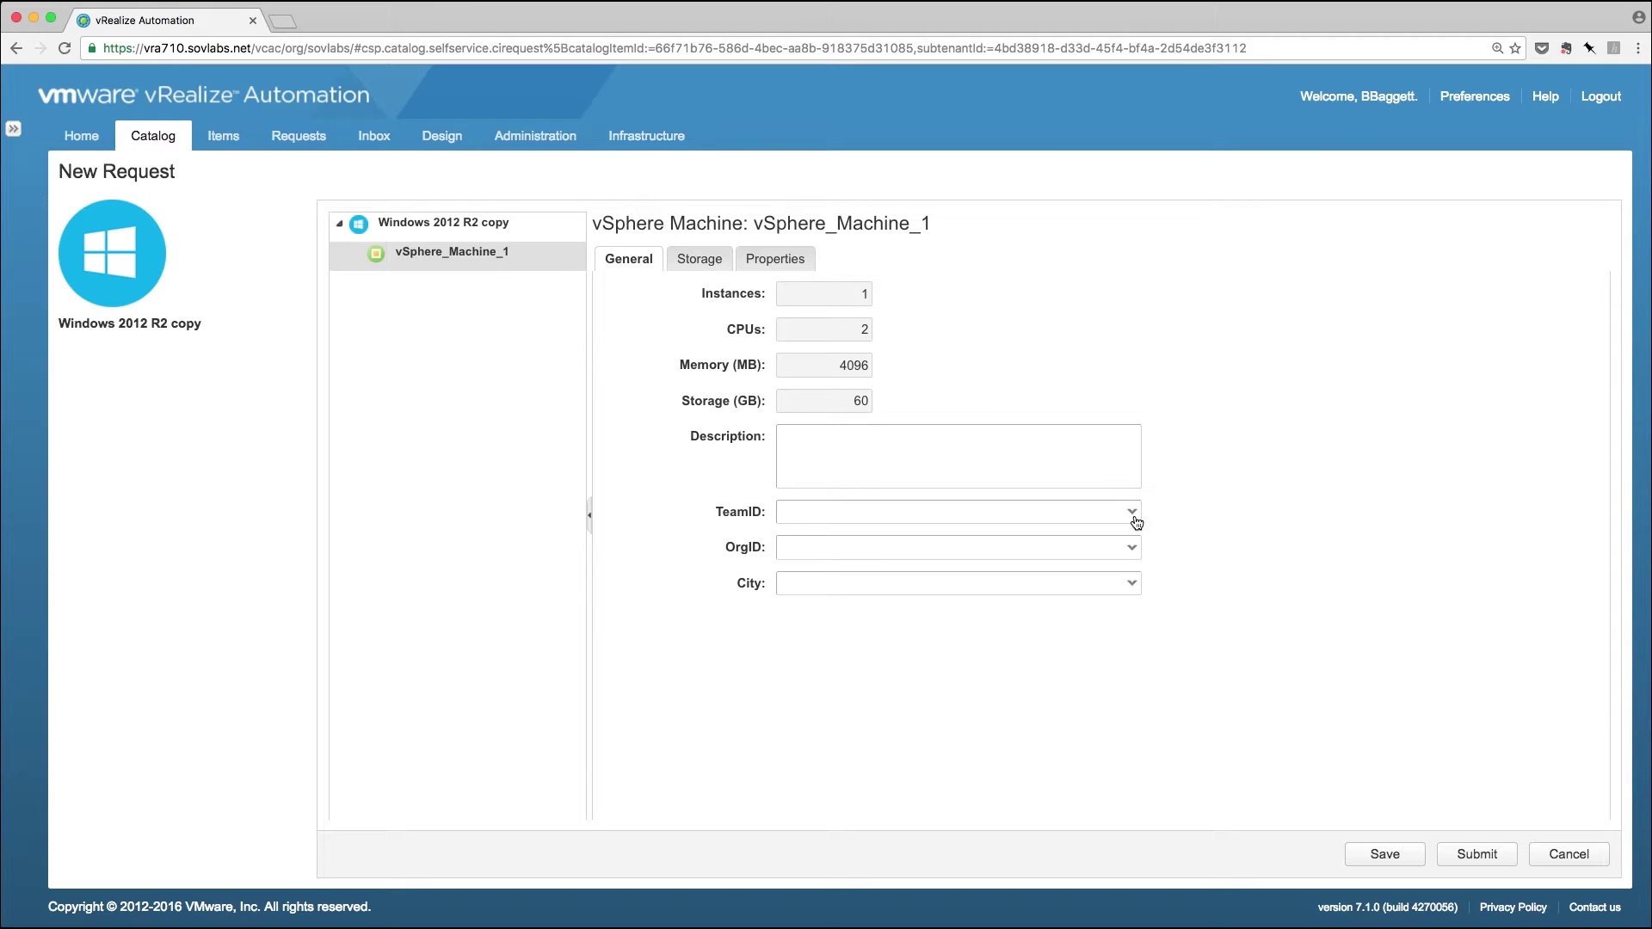
Step: Set TeamID to development, OrgID to e712 and City to Atlanta, then submit the request
{"action": "left_click", "coordinate": [1132, 514]}
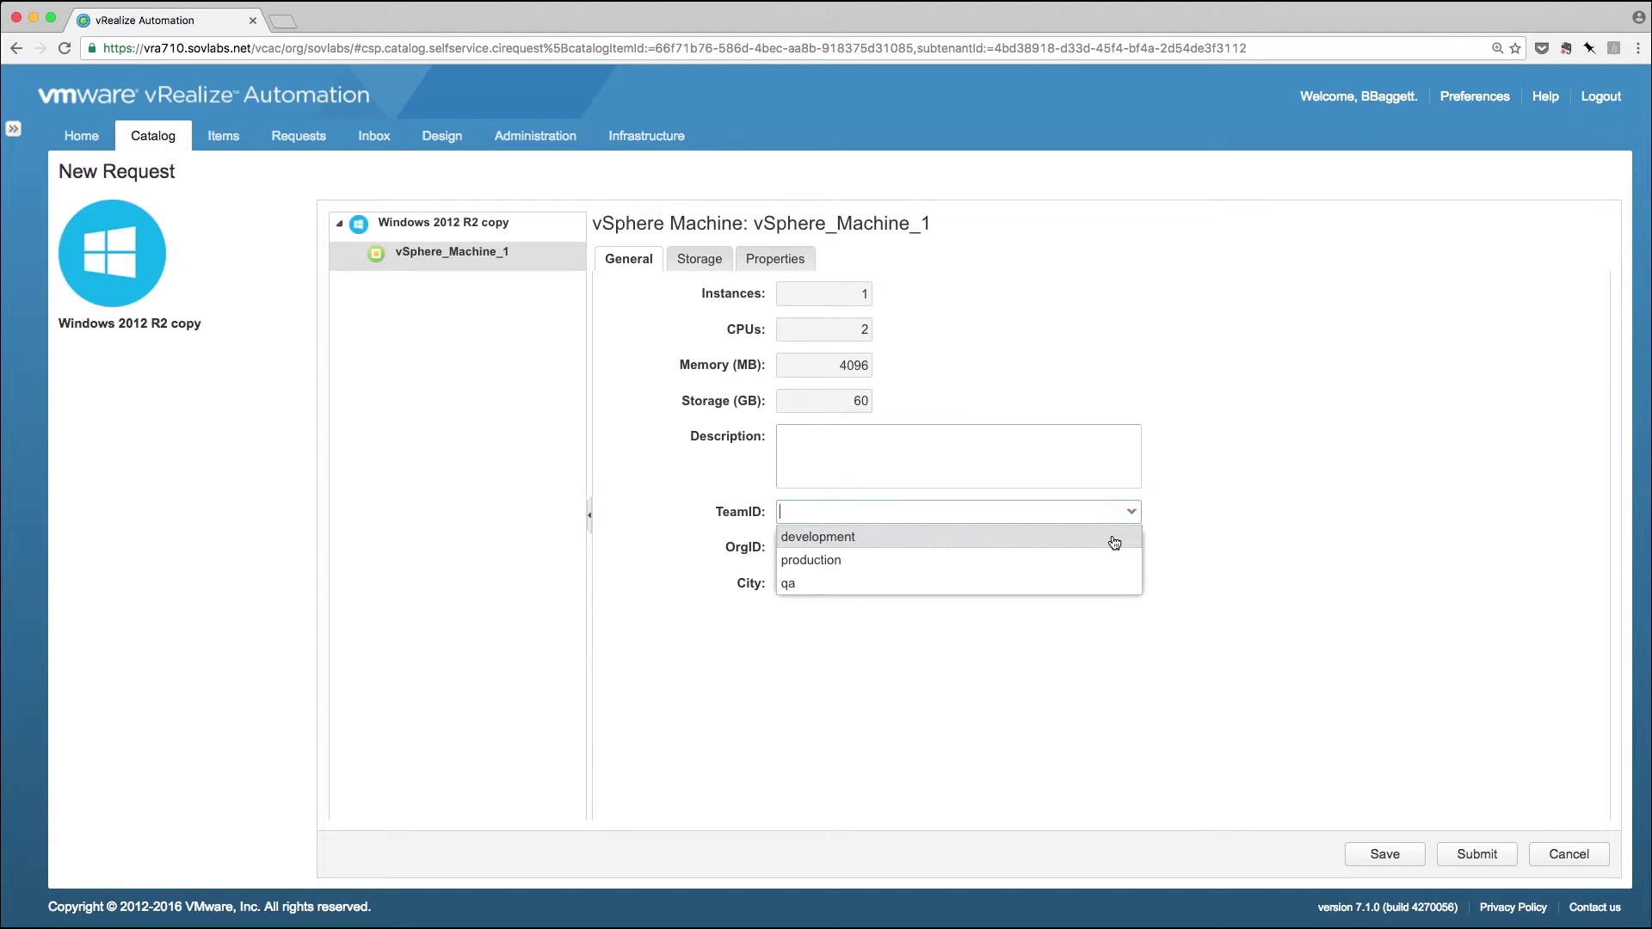
{"action": "left_click", "coordinate": [1112, 538]}
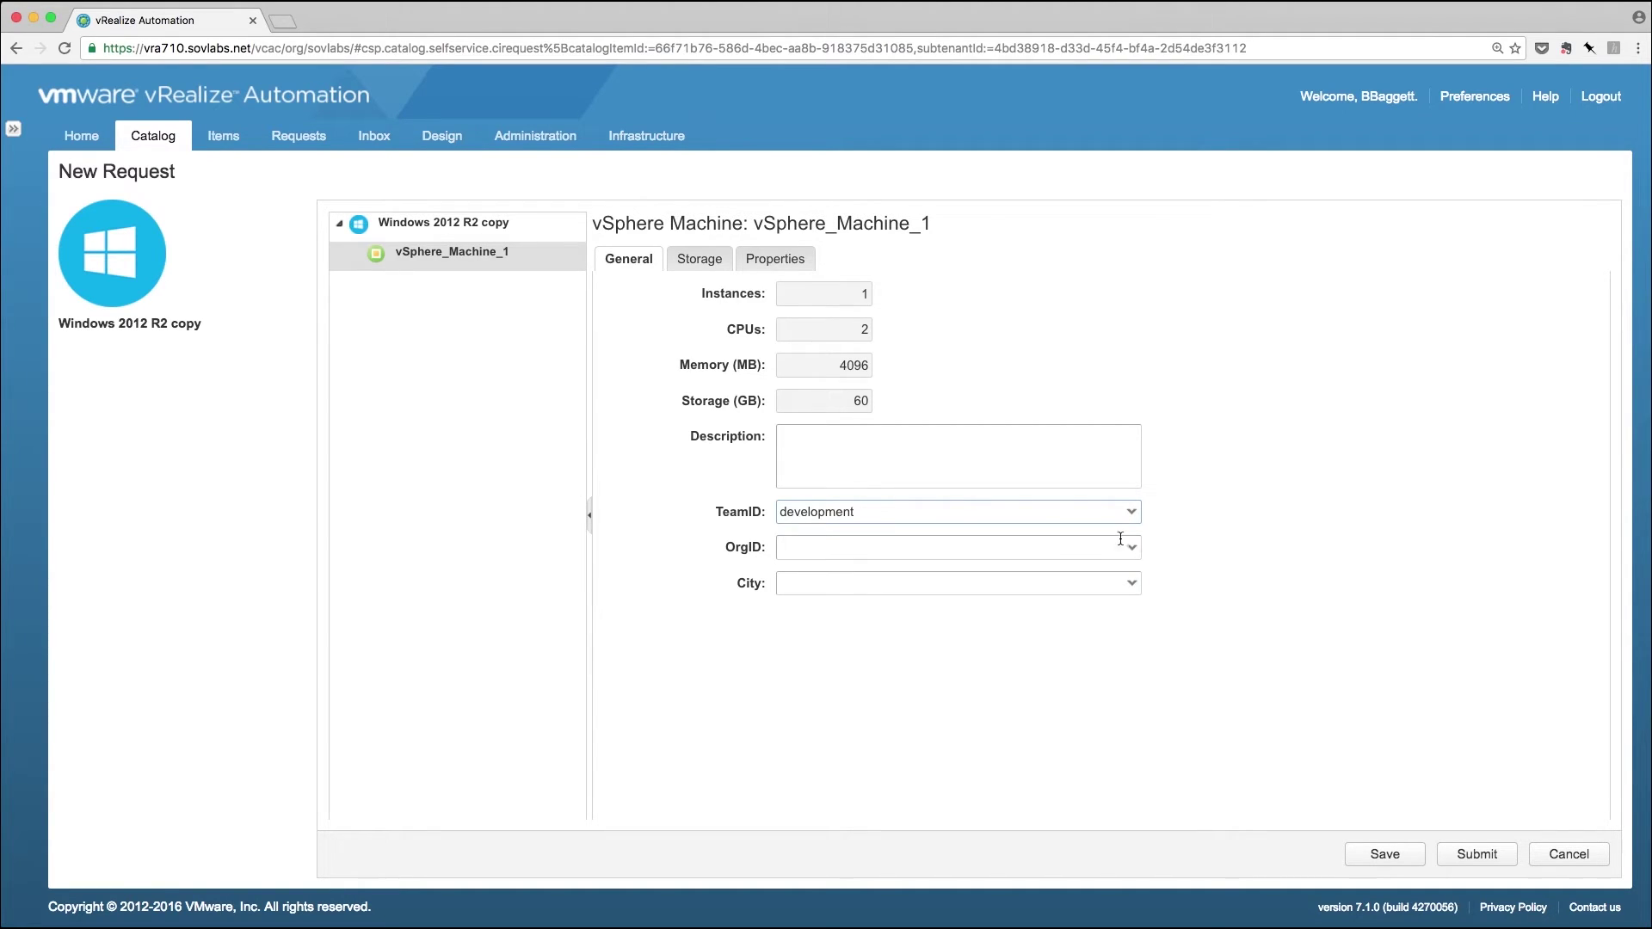
{"action": "left_click", "coordinate": [1129, 547]}
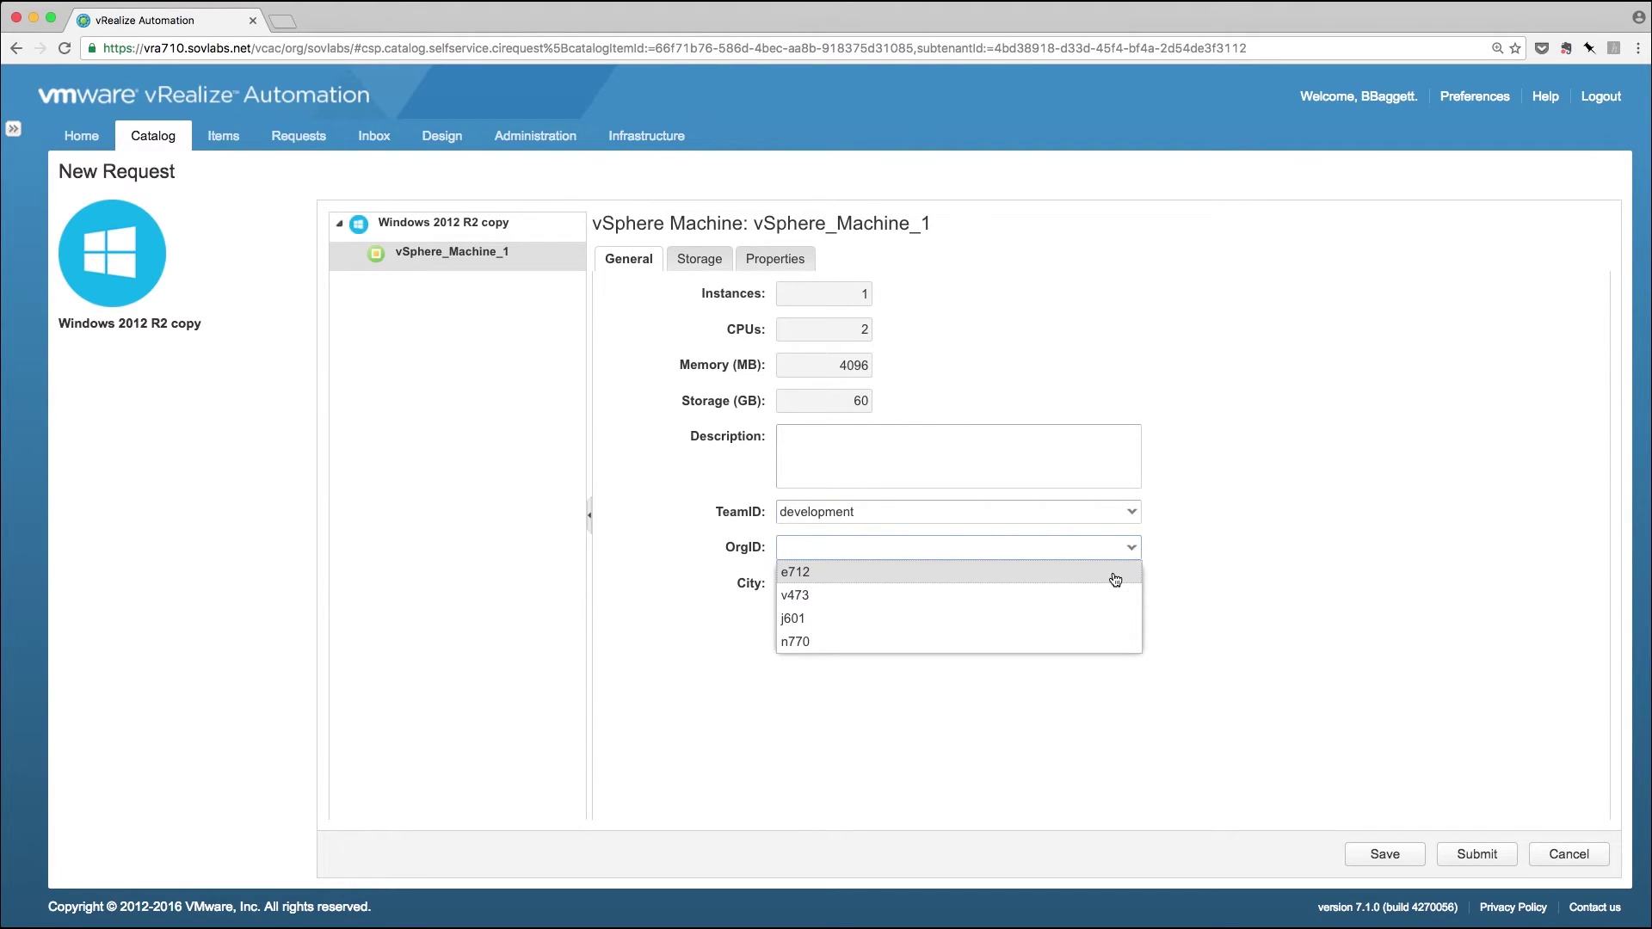
{"action": "left_click", "coordinate": [1114, 575]}
{"action": "left_click", "coordinate": [1132, 590]}
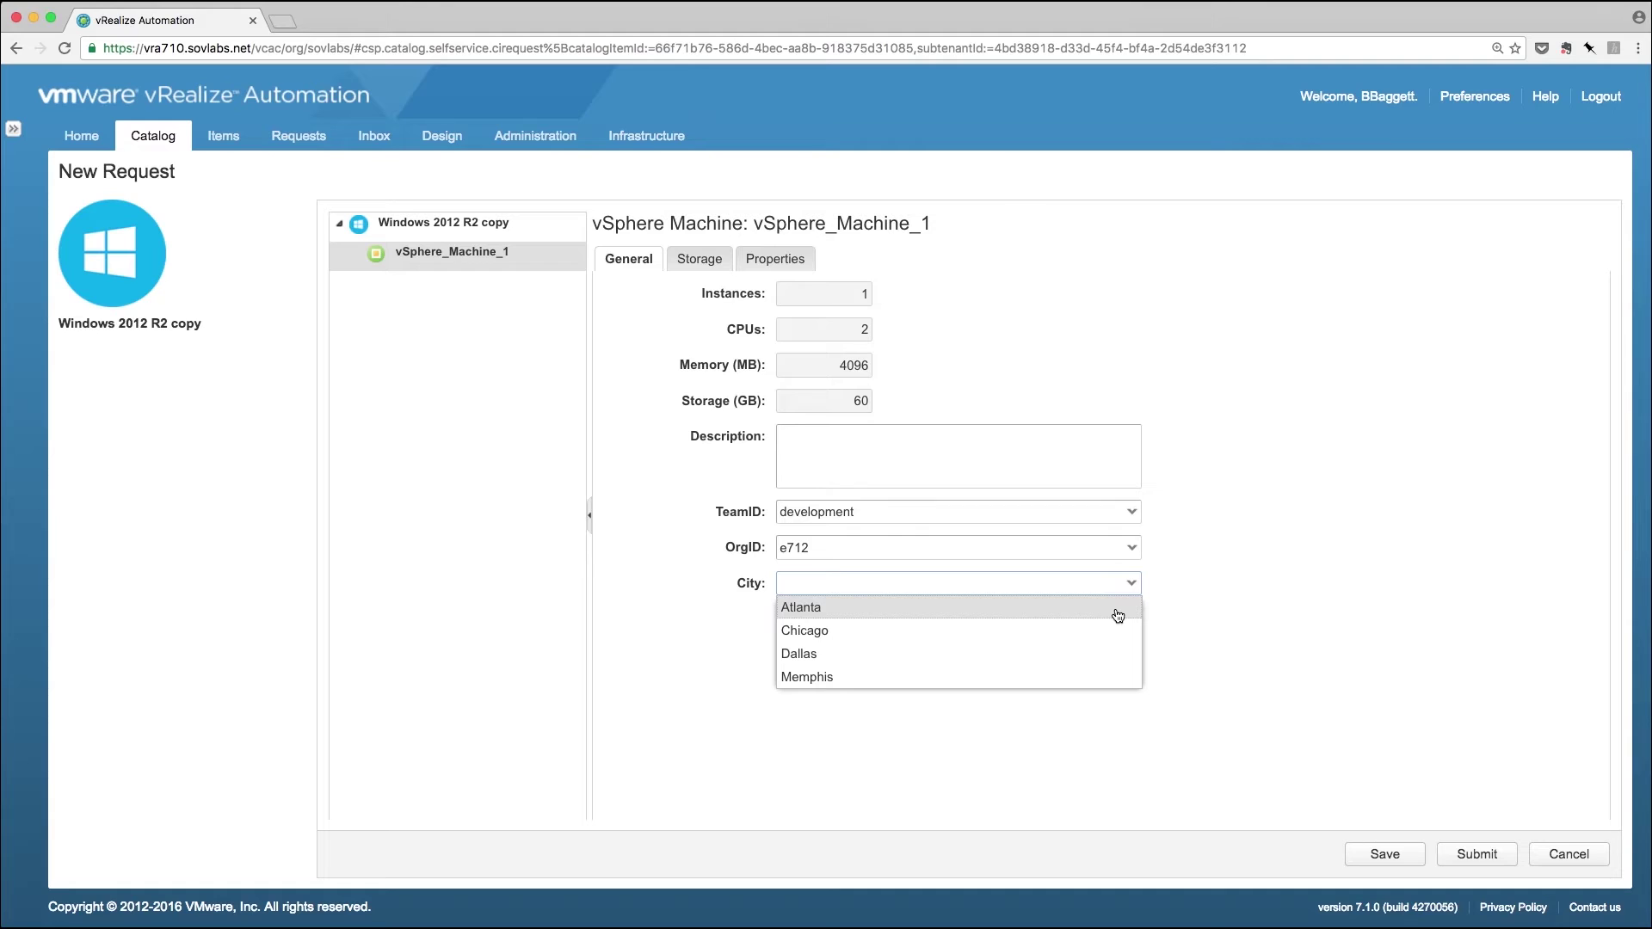
{"action": "left_click", "coordinate": [1117, 616]}
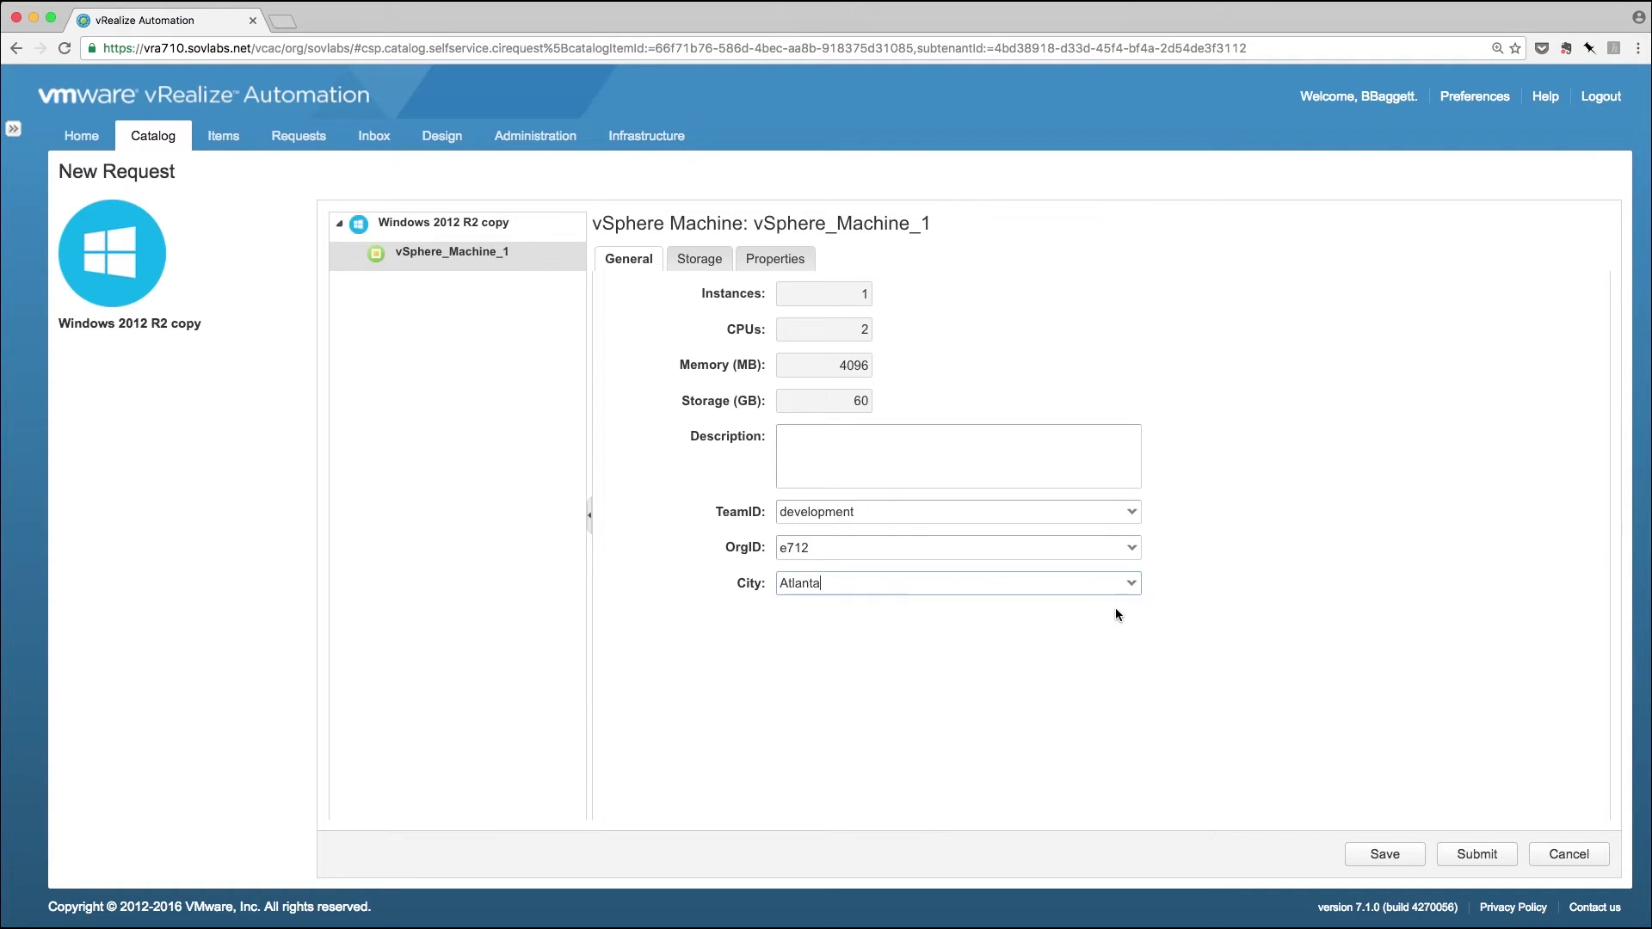
{"action": "left_click", "coordinate": [1475, 855]}
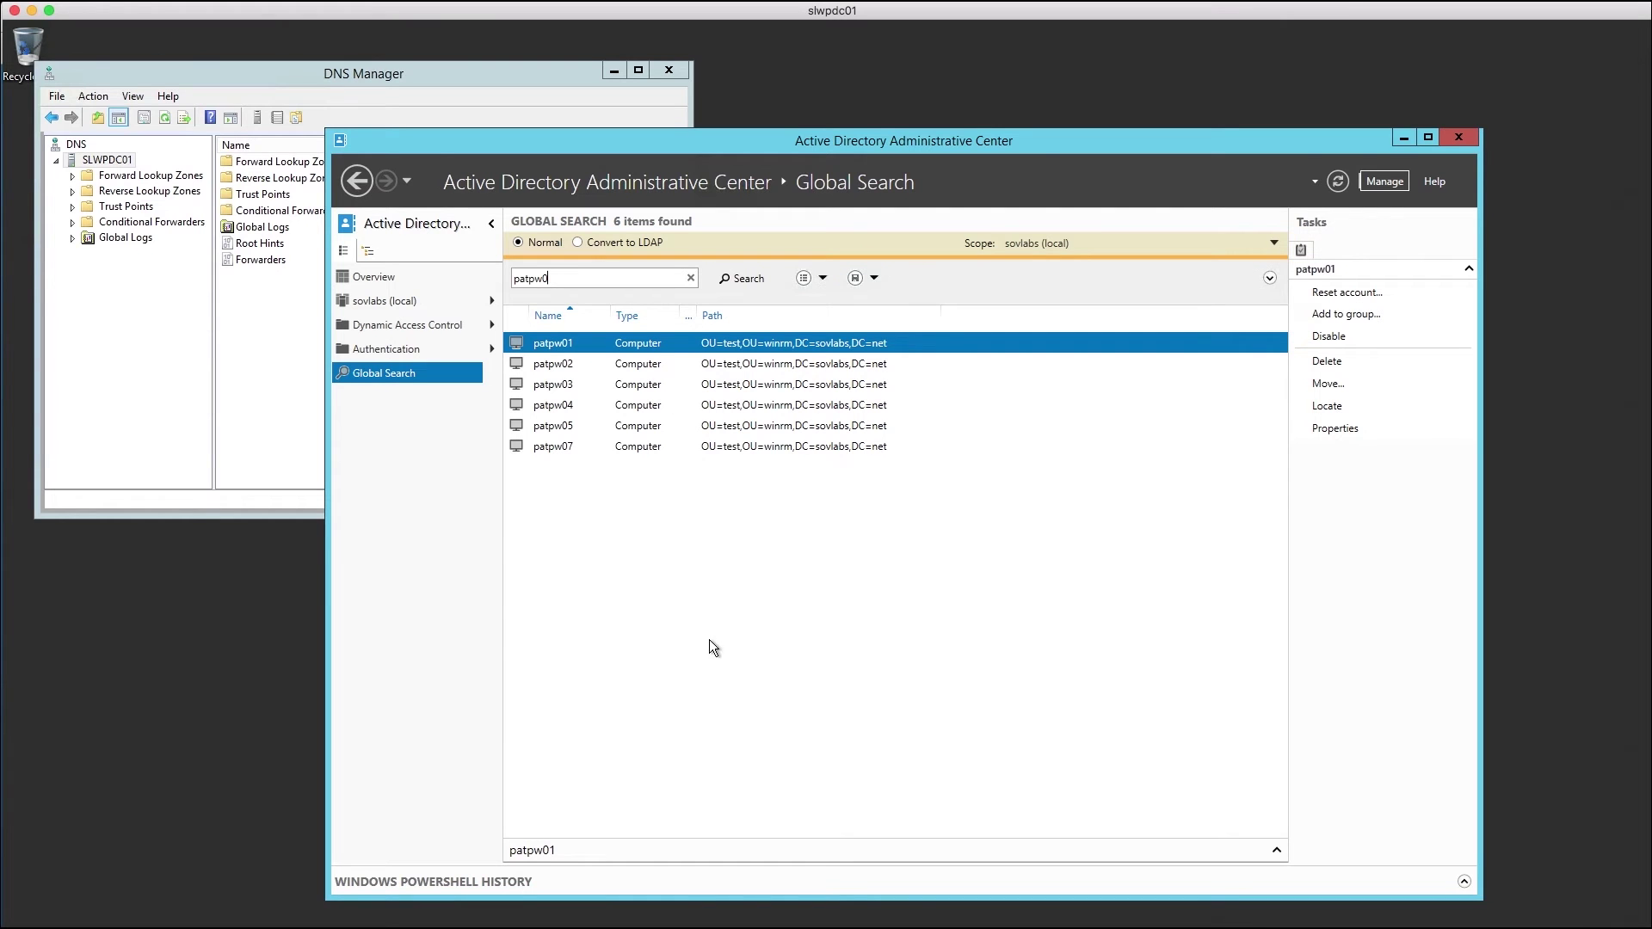
Step: Rerun the patpw0 computer search, checking request progress, until the new computer appears
{"action": "left_click", "coordinate": [756, 277]}
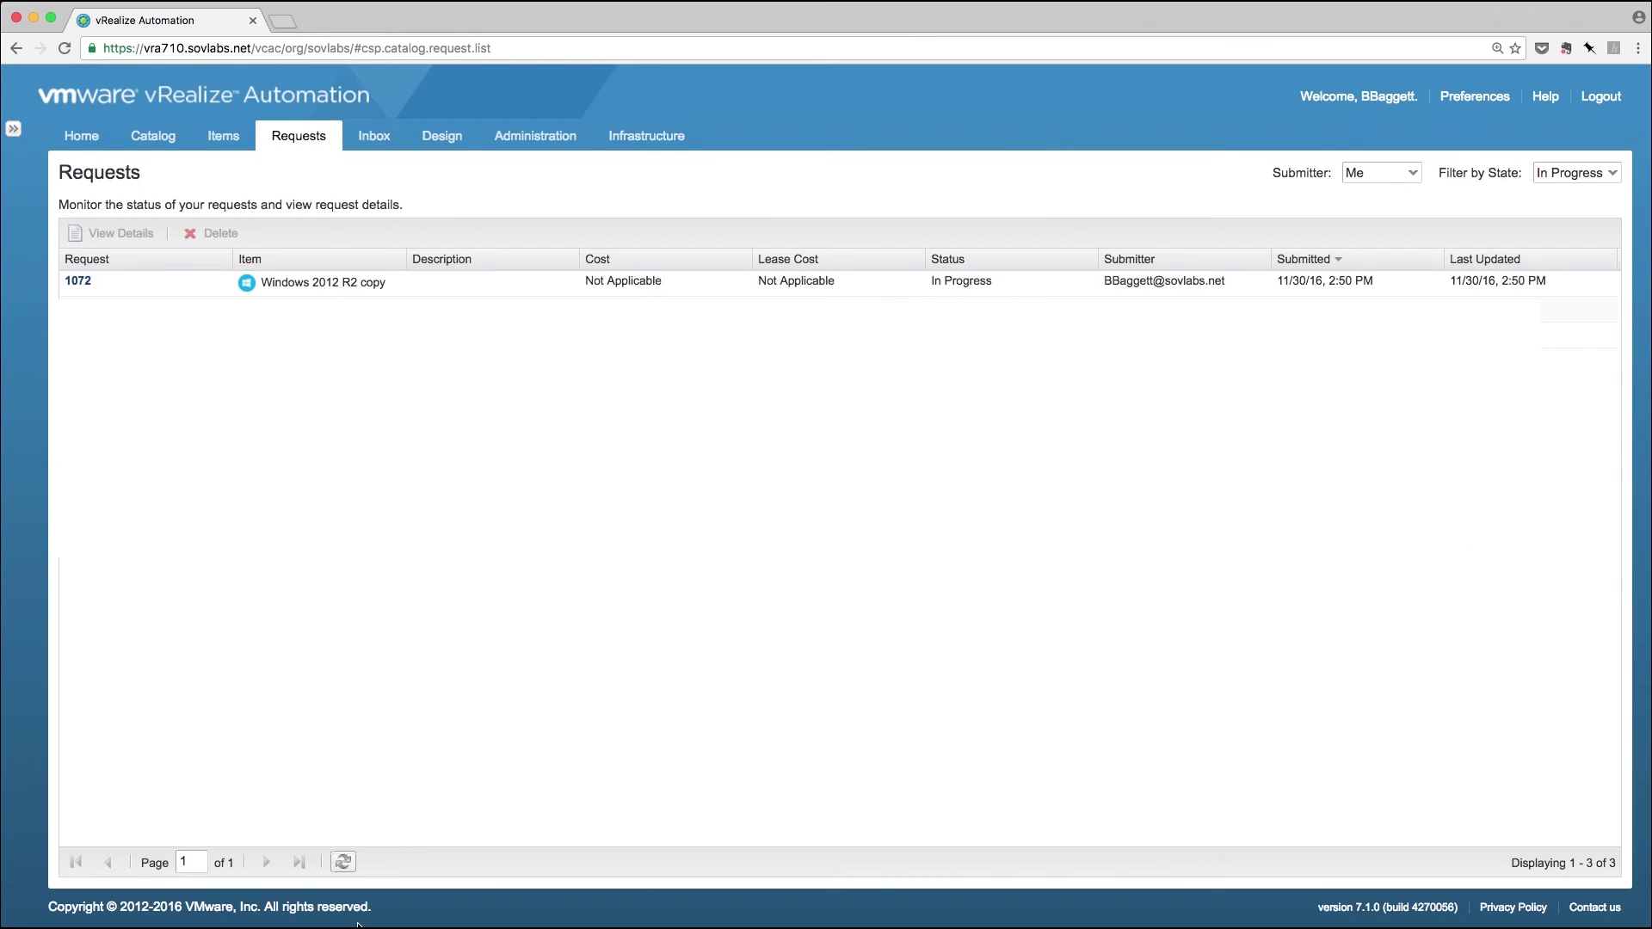
{"action": "left_click", "coordinate": [343, 862]}
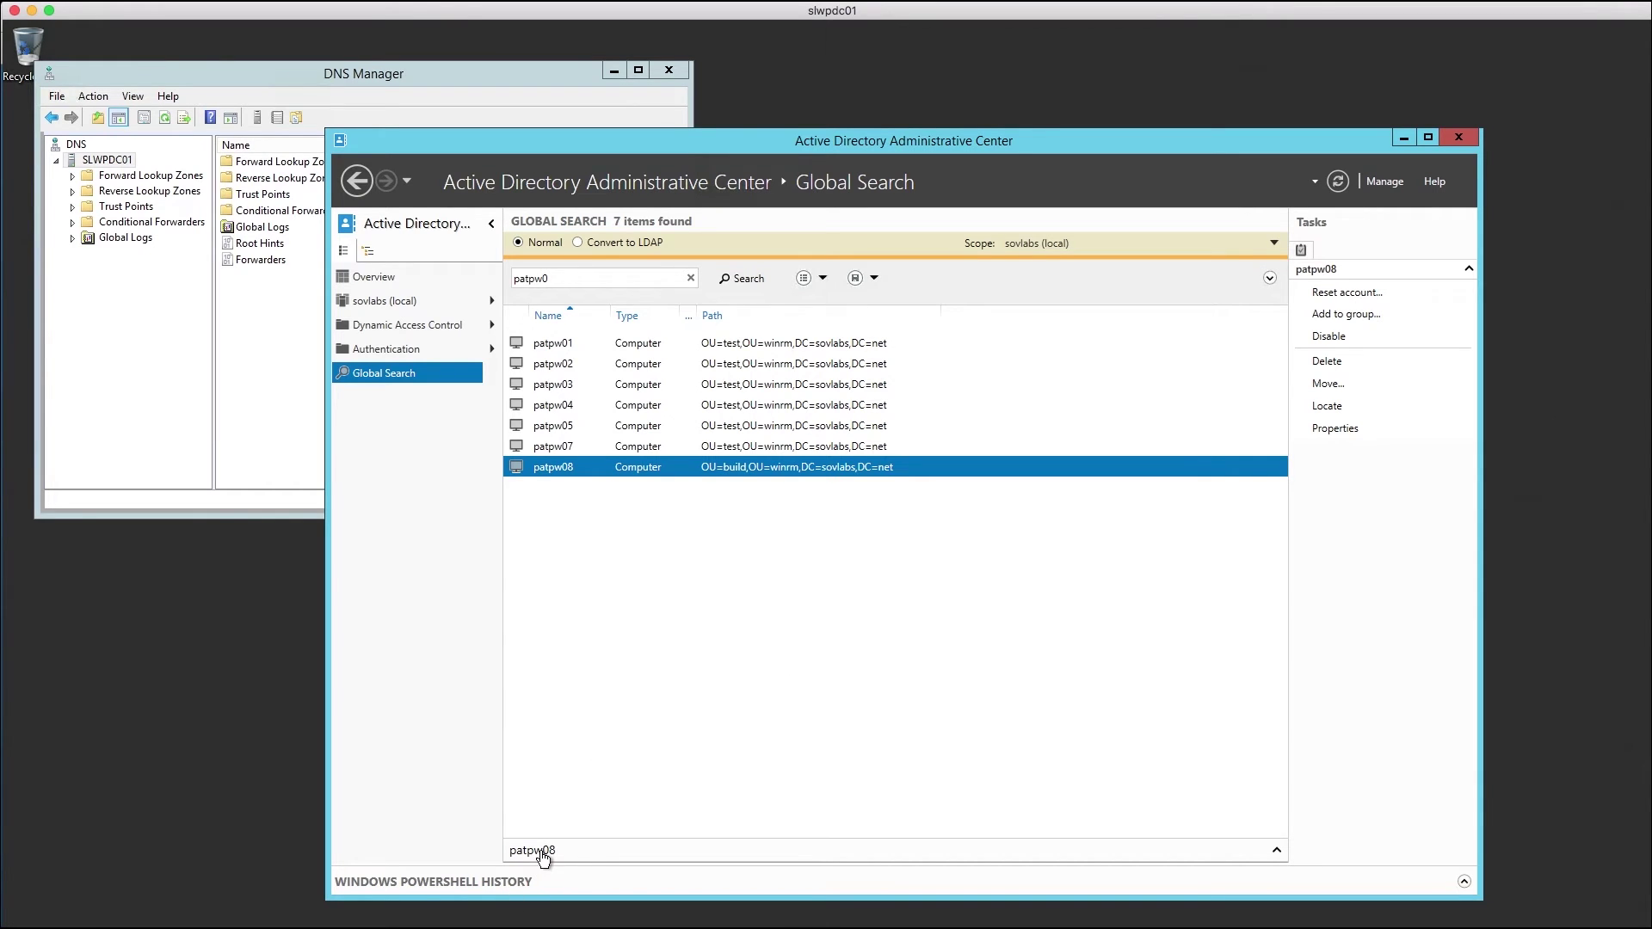
{"action": "left_click", "coordinate": [740, 277]}
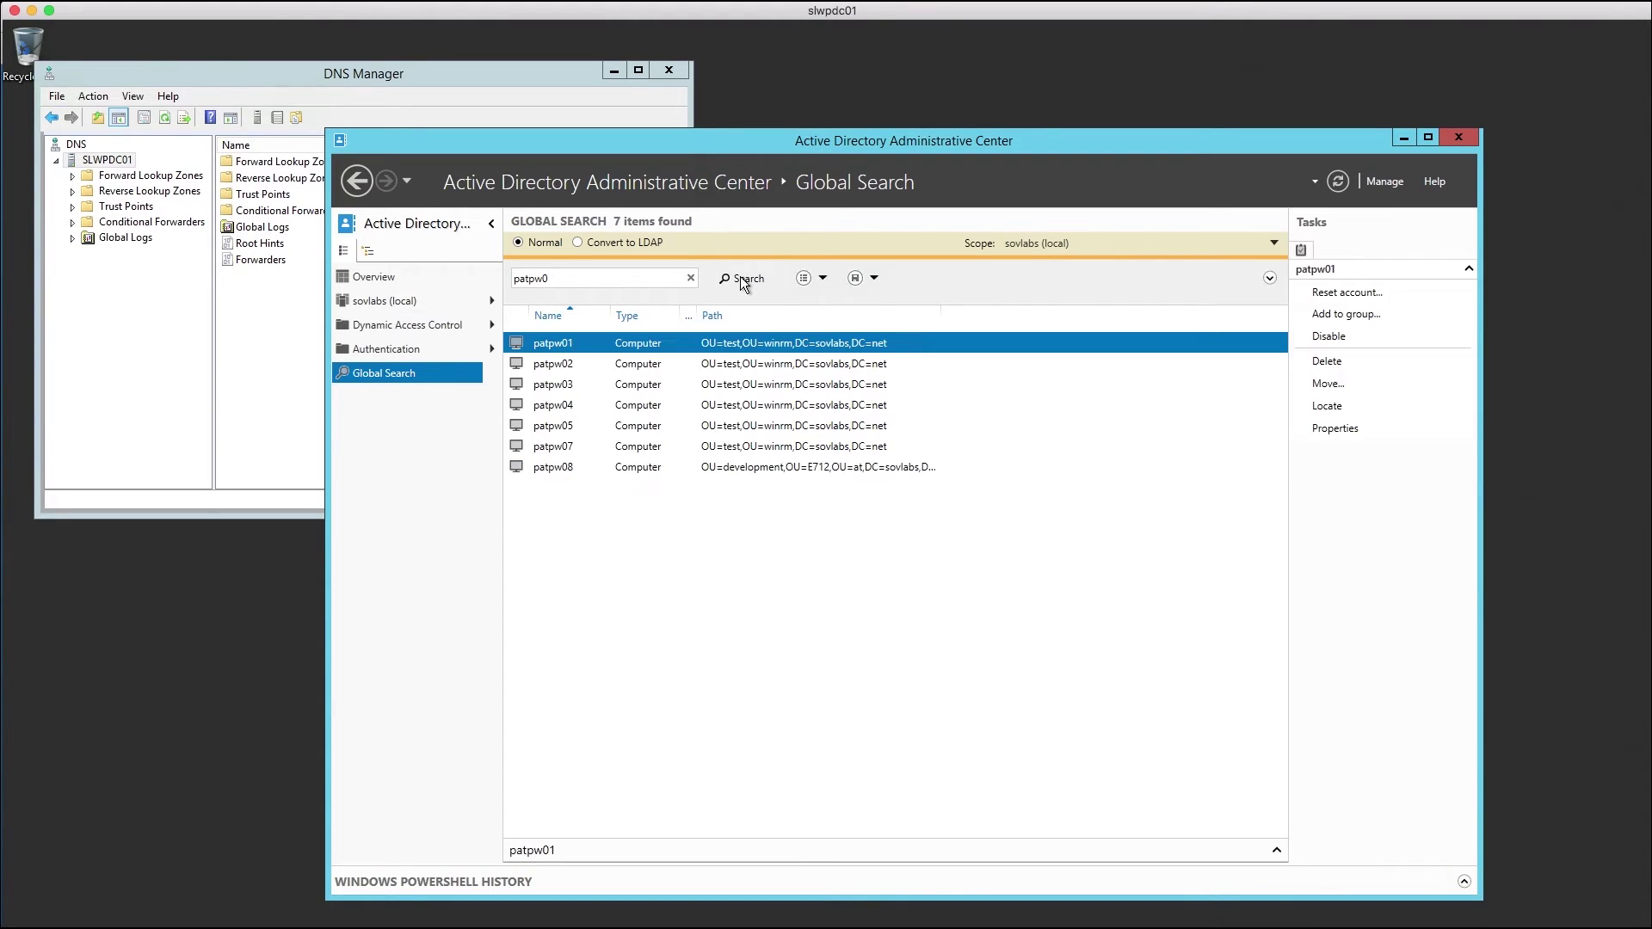
Step: Show patpw08's full path OU=development,OU=E712,OU=at,DC=sovlabs,DC=net, then enter 'development' as the search text
{"action": "left_click", "coordinate": [748, 467]}
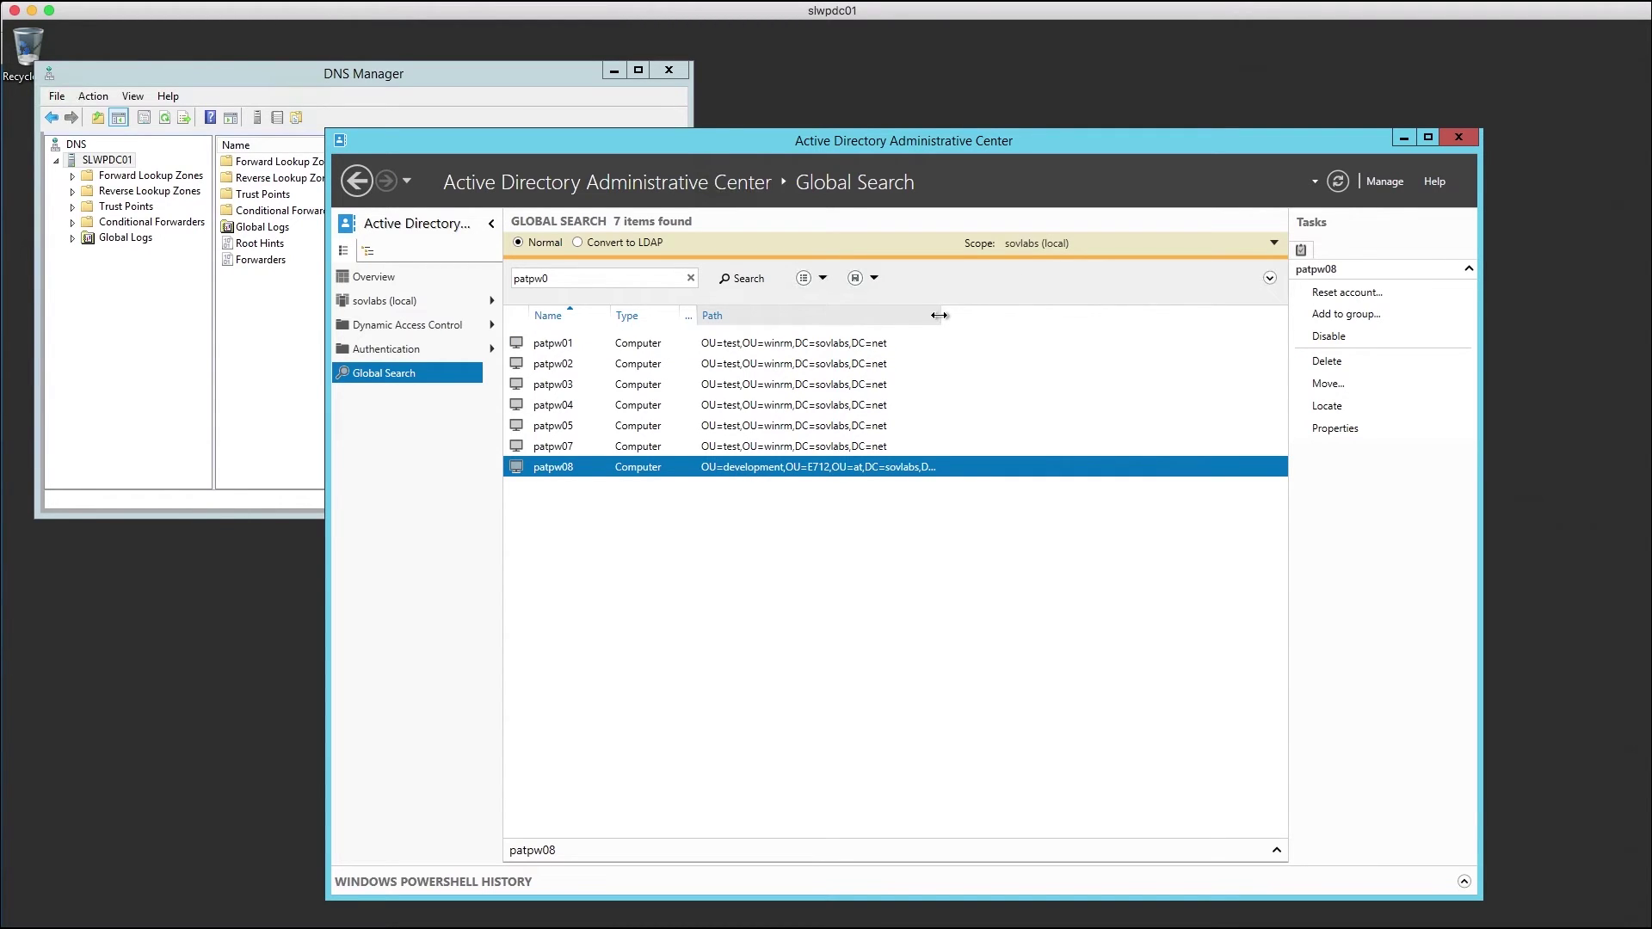
{"action": "left_click_drag", "start_coordinate": [939, 315], "coordinate": [1003, 318]}
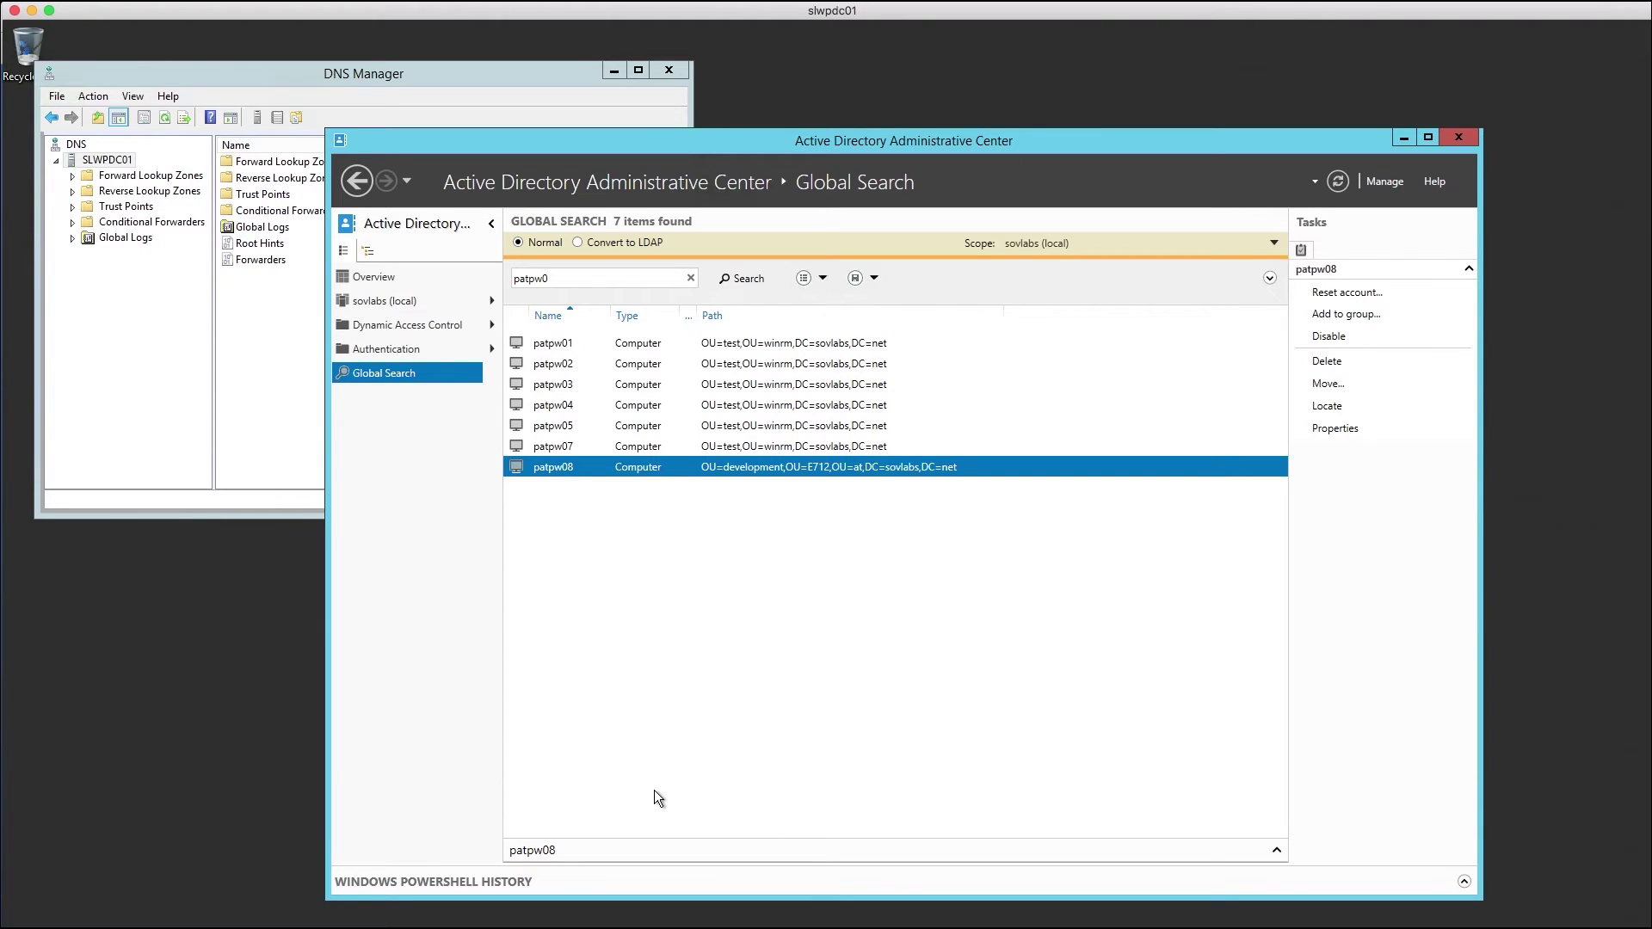
{"action": "double_click", "coordinate": [612, 277]}
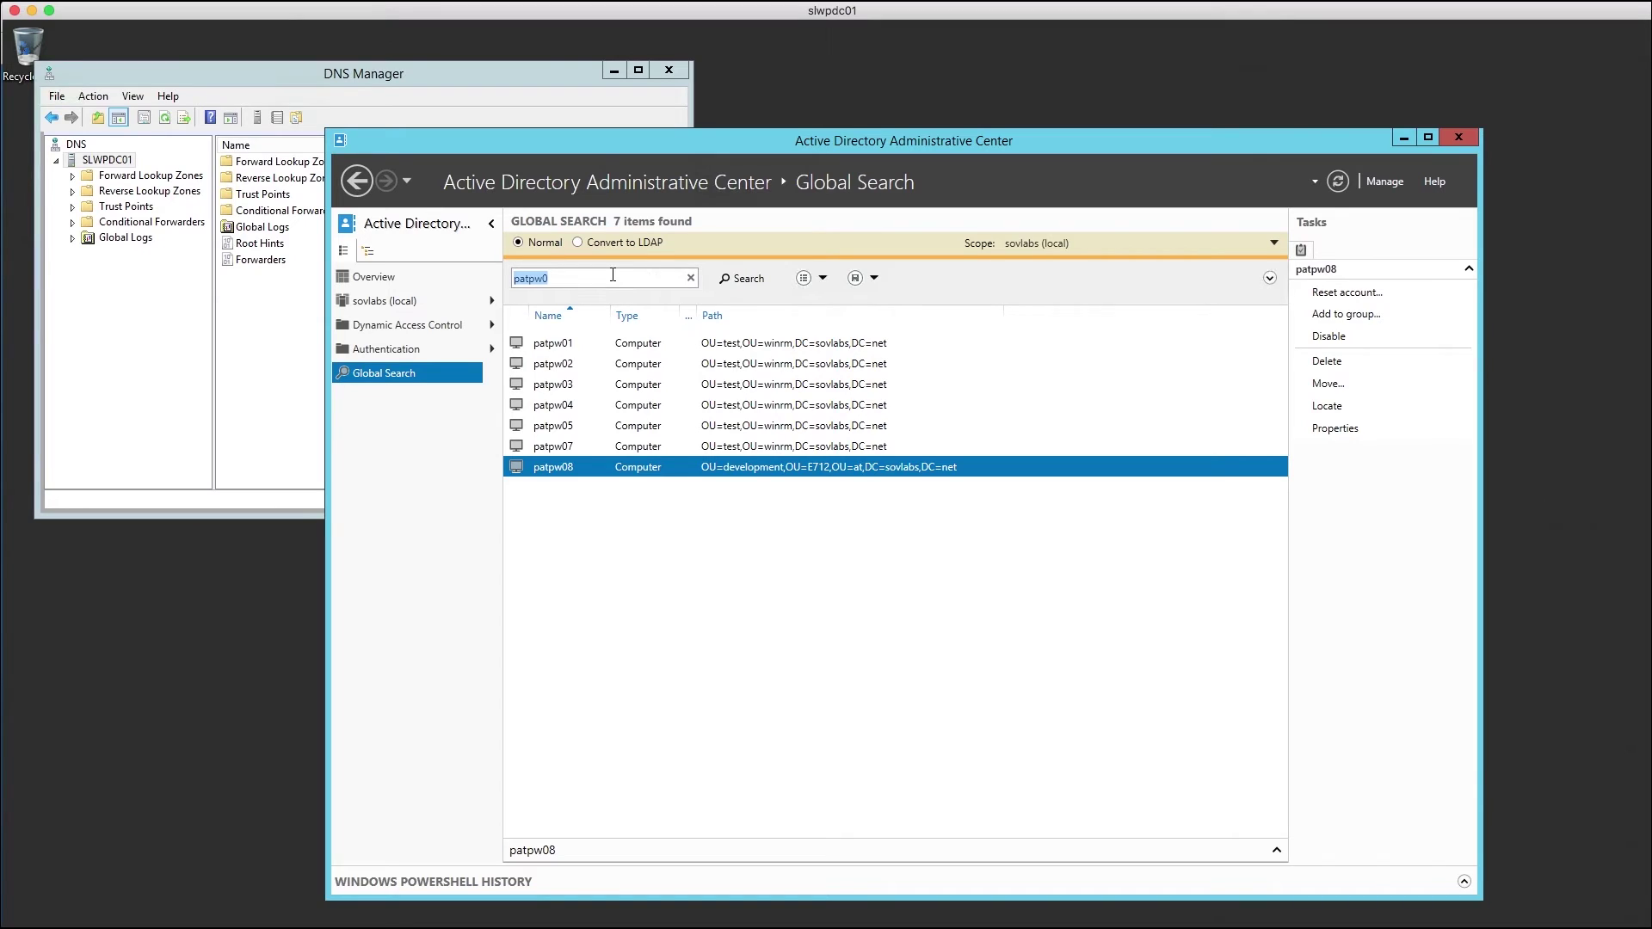
{"action": "type", "text": "development"}
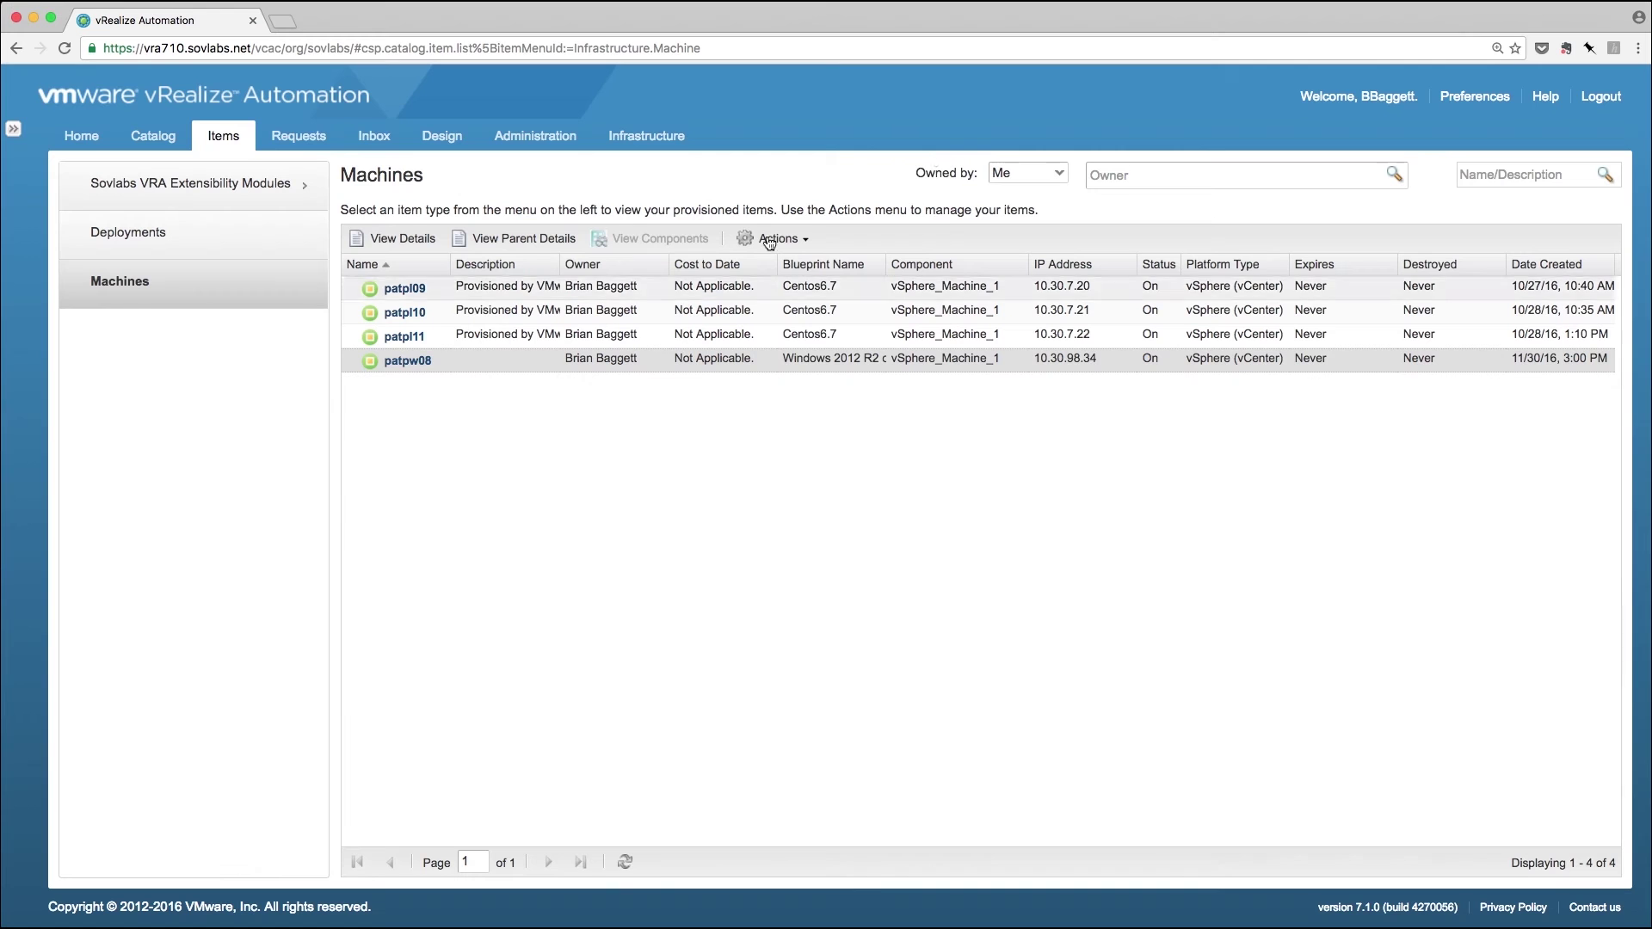
Step: Destroy machine patpw08 and view its pending destroy request
{"action": "left_click", "coordinate": [783, 238]}
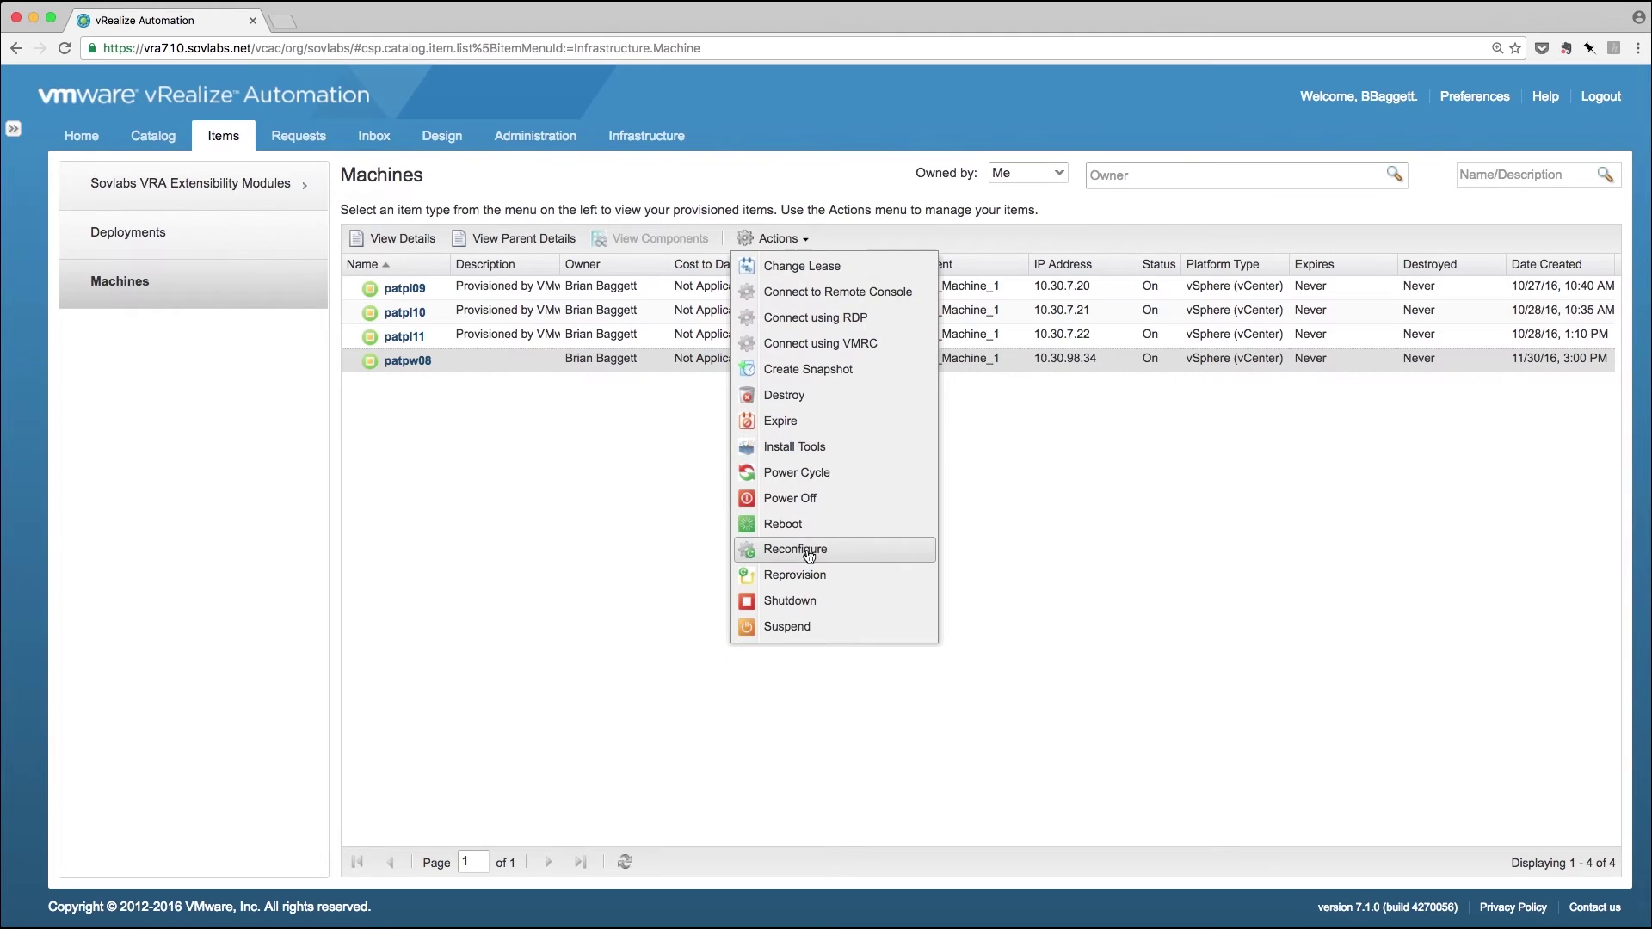
{"action": "left_click", "coordinate": [785, 395]}
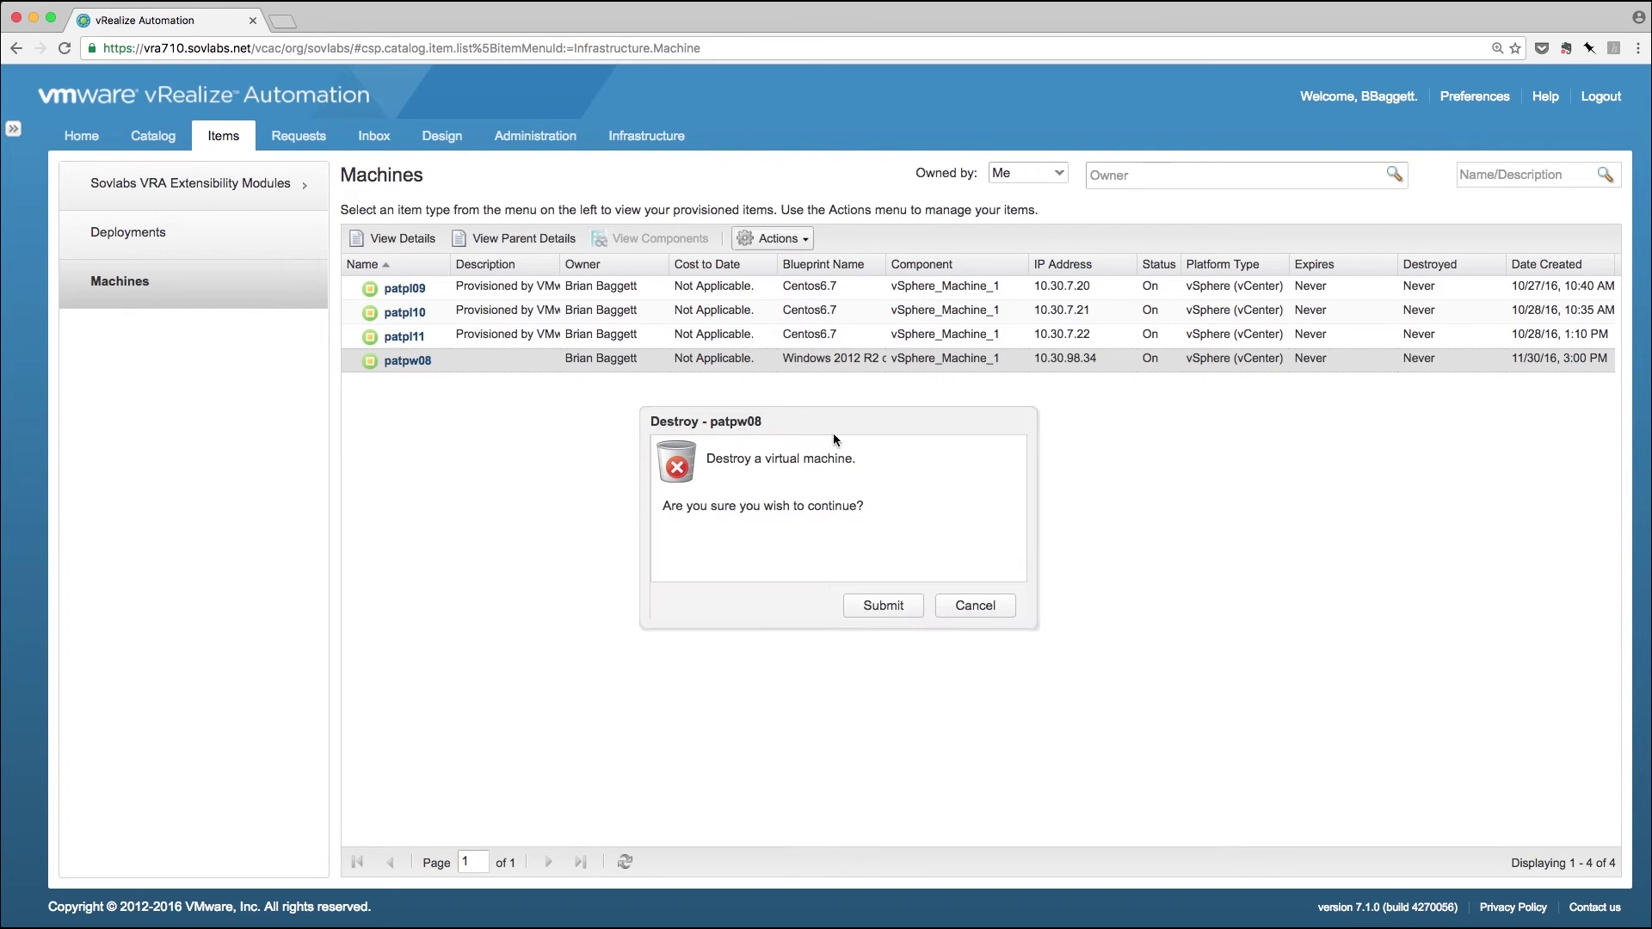
{"action": "left_click", "coordinate": [886, 605]}
{"action": "left_click", "coordinate": [724, 575]}
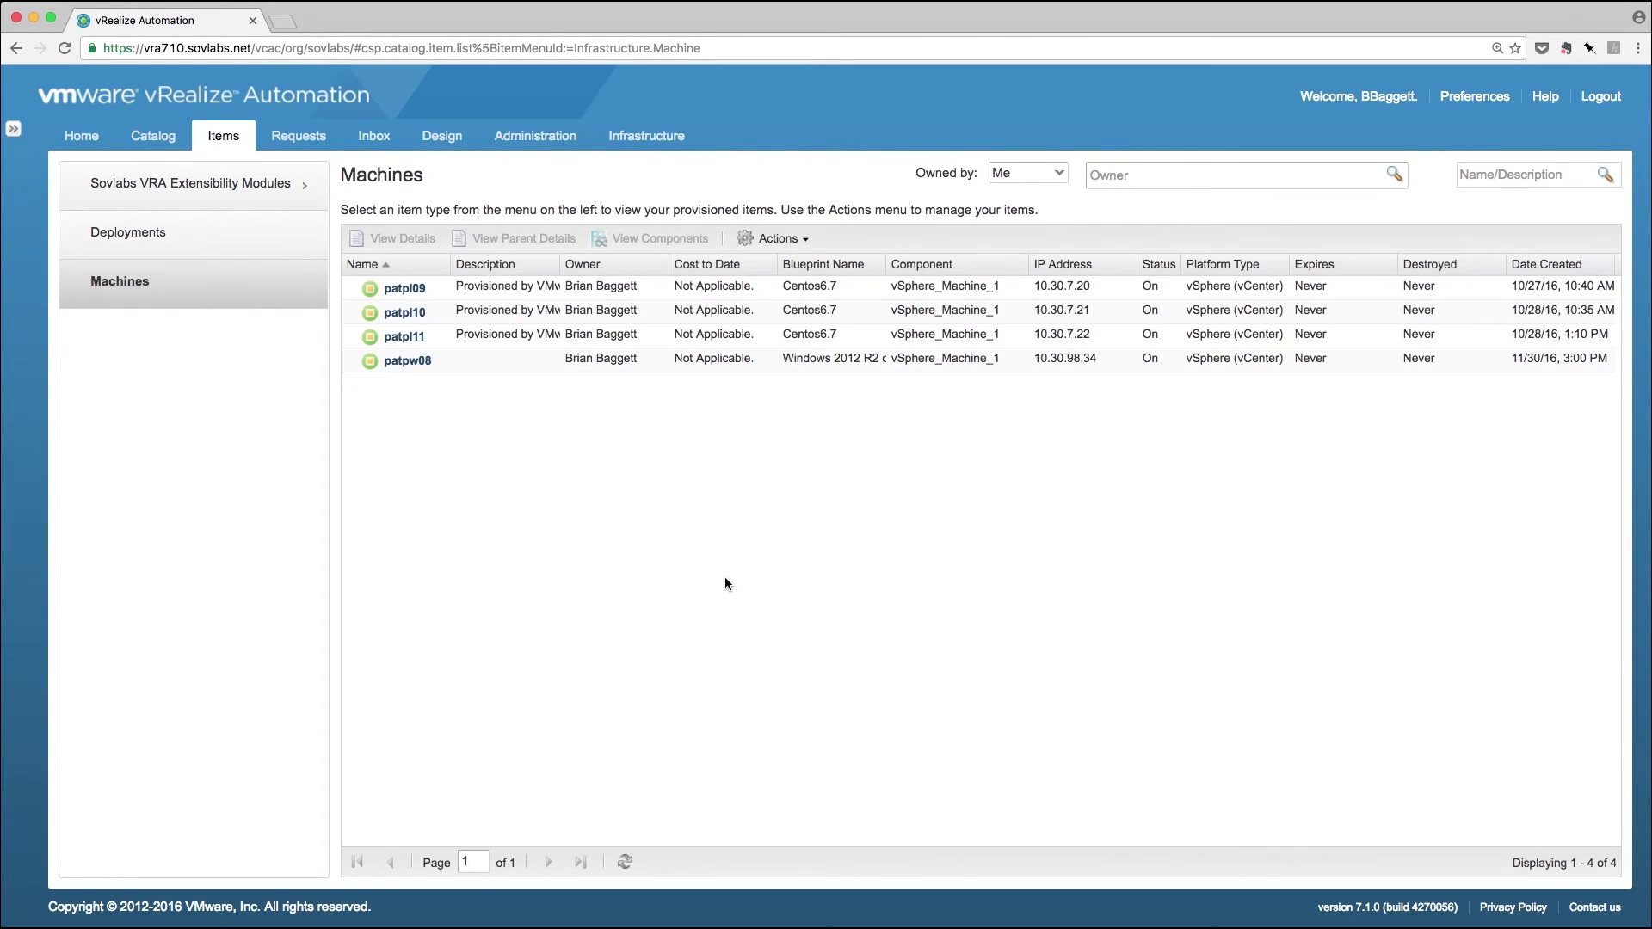
{"action": "left_click", "coordinate": [301, 137]}
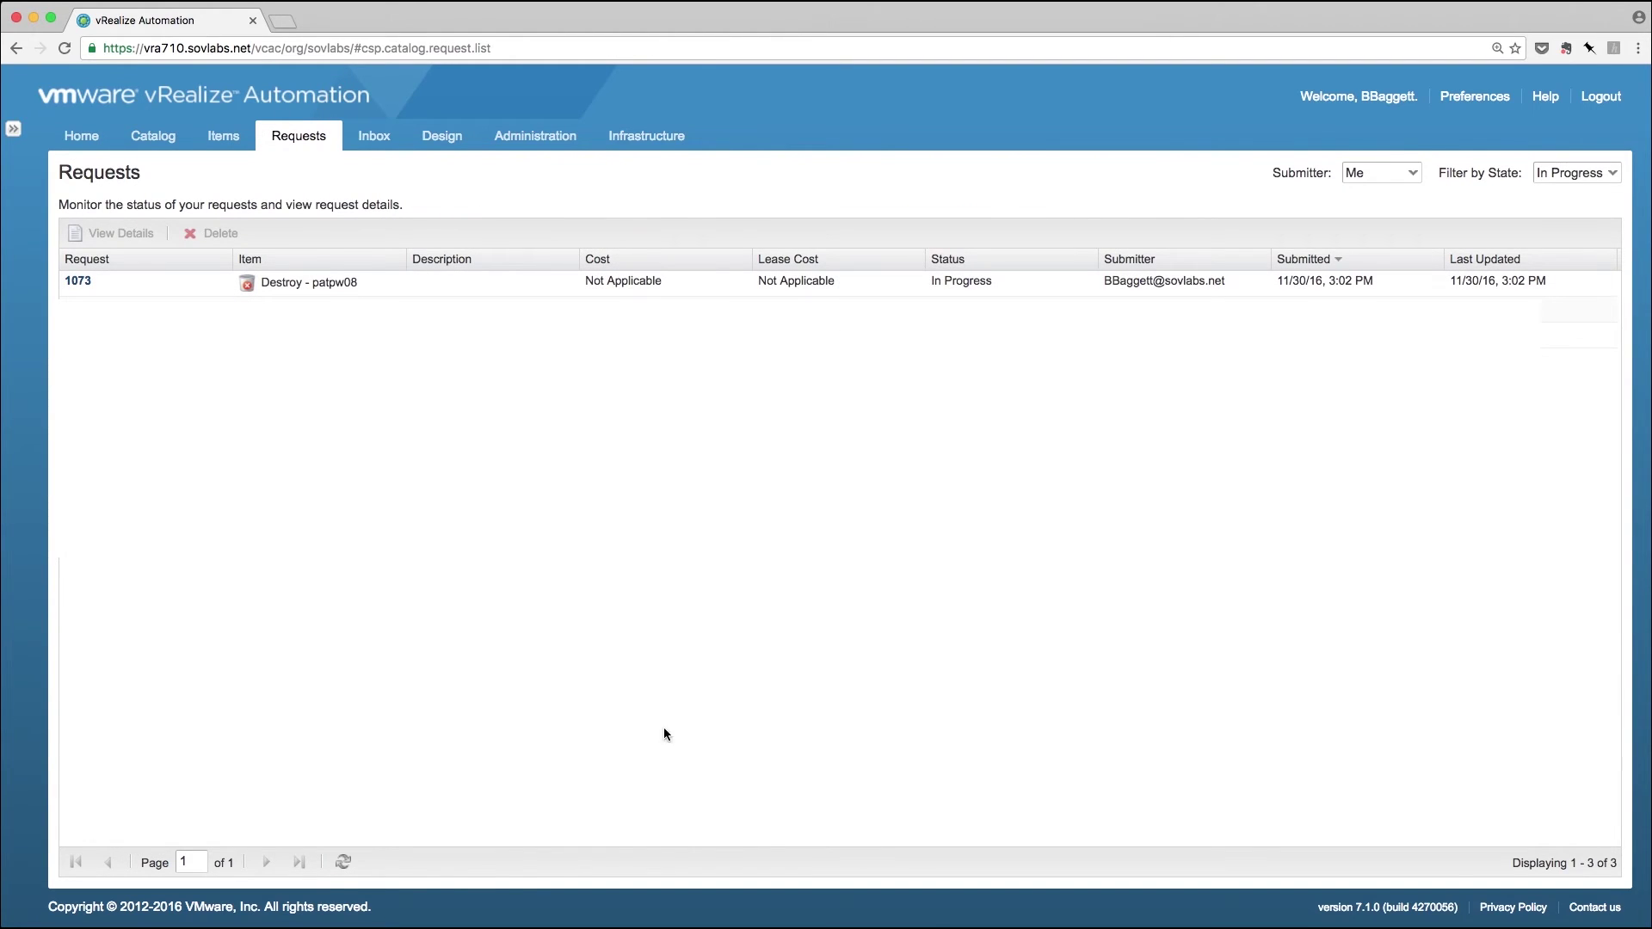
{"action": "key", "text": "super+Tab"}
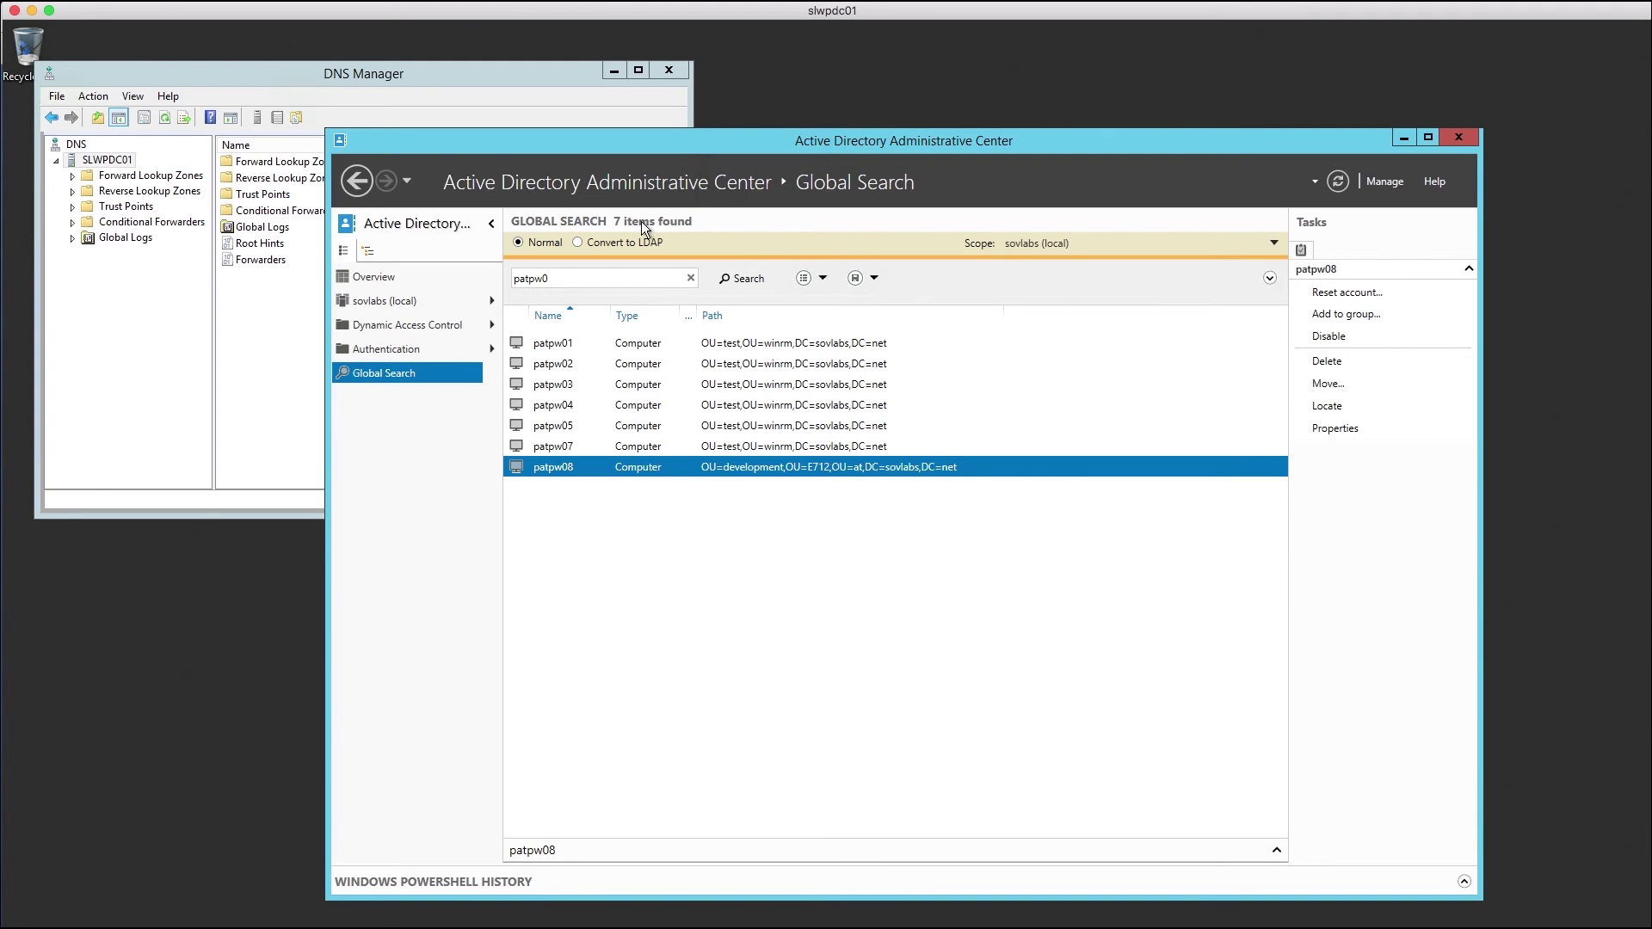
Step: Rerun the patpw0 search to confirm patpw08 is gone, then search for 'development'
{"action": "left_click", "coordinate": [746, 280]}
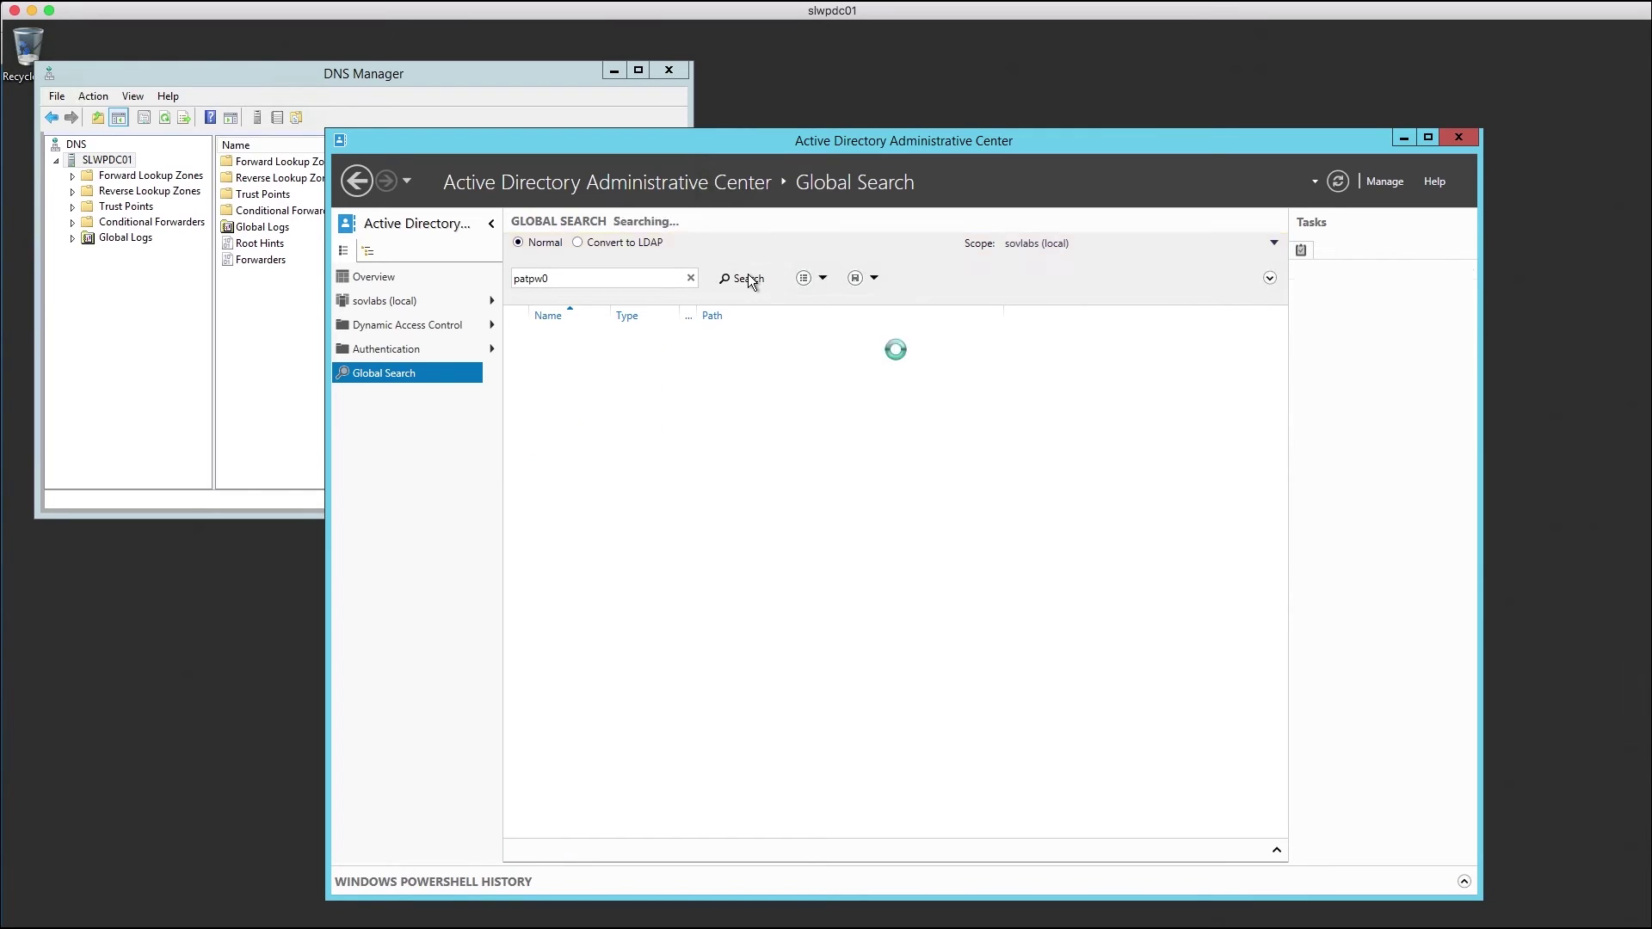
{"action": "double_click", "coordinate": [632, 279]}
{"action": "type", "text": "developme"}
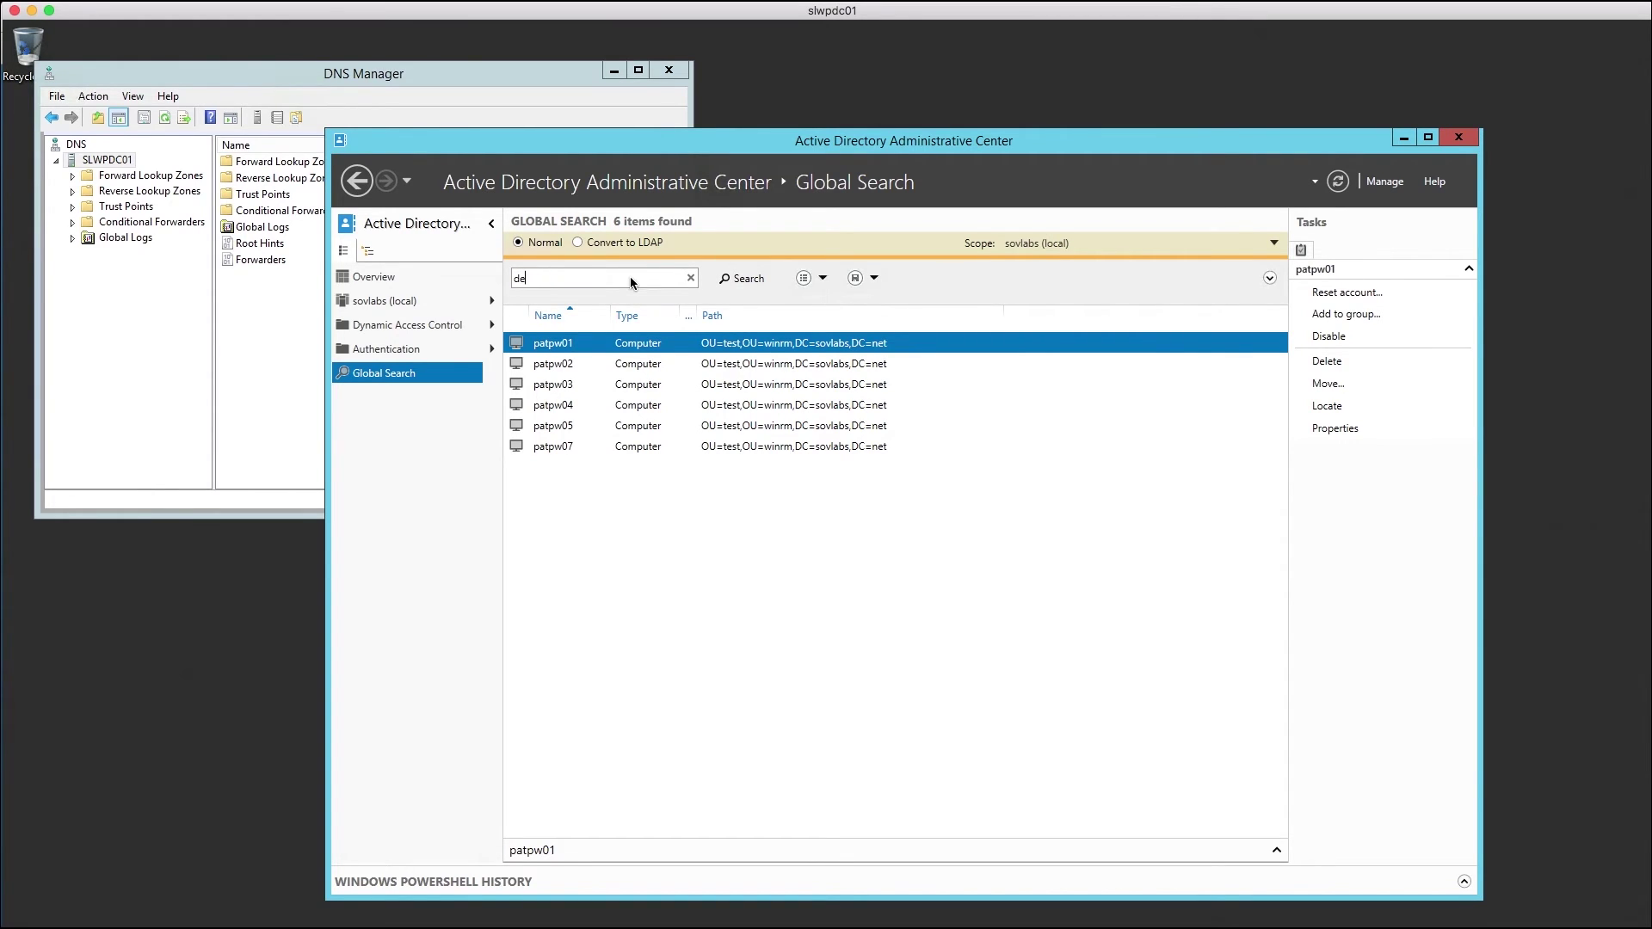
{"action": "type", "text": "nt"}
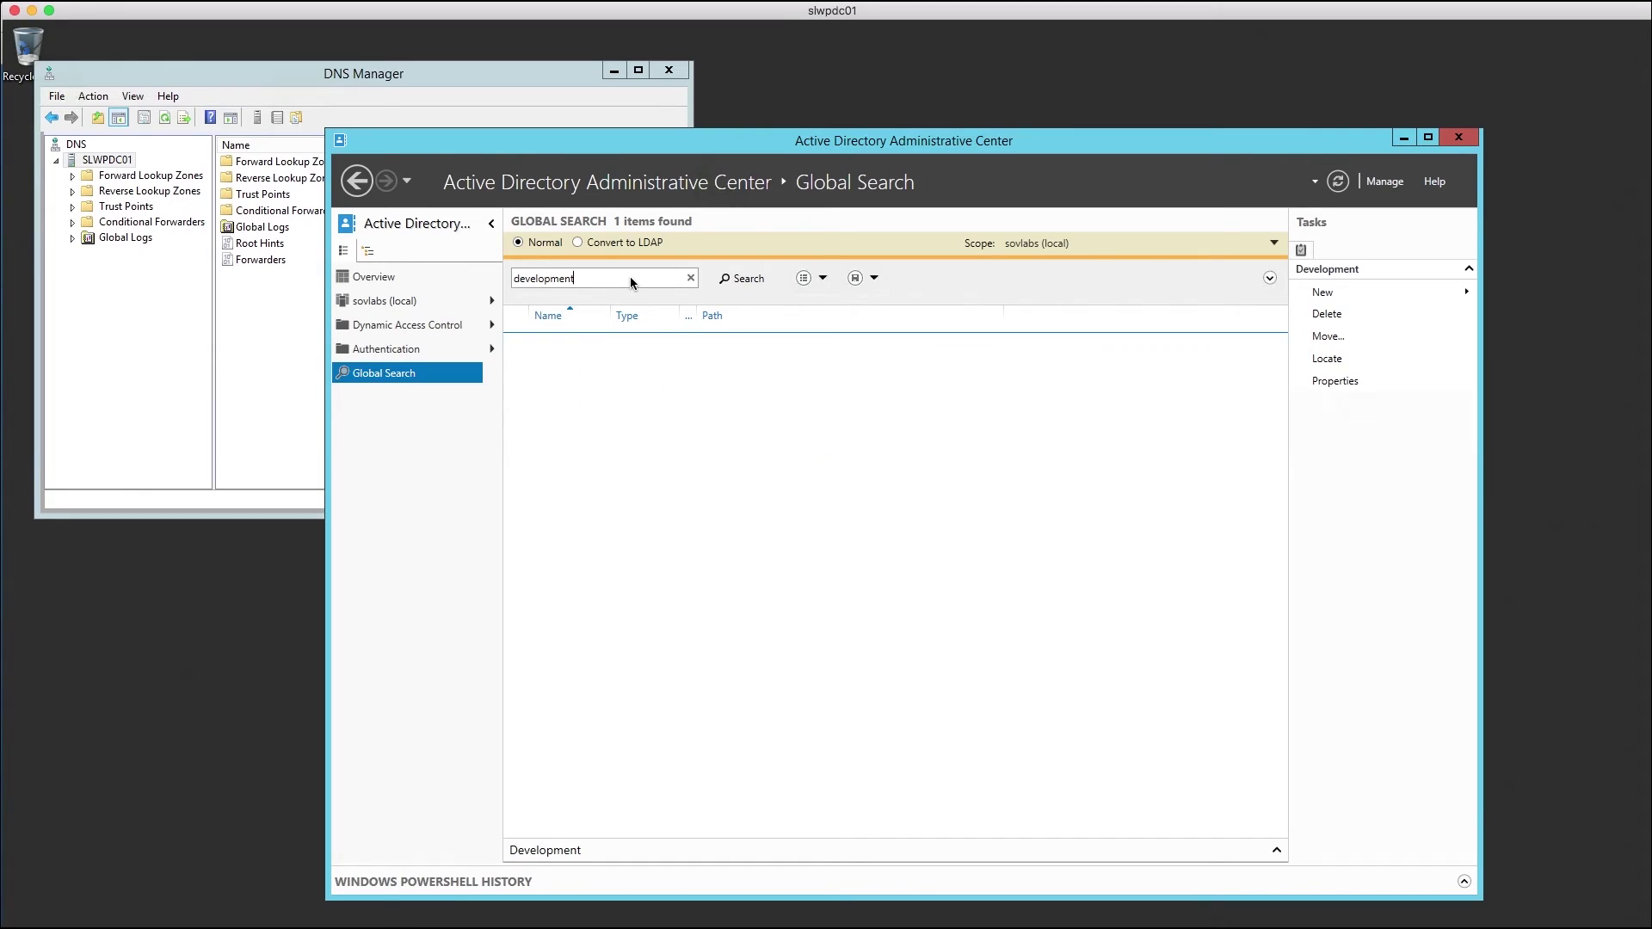